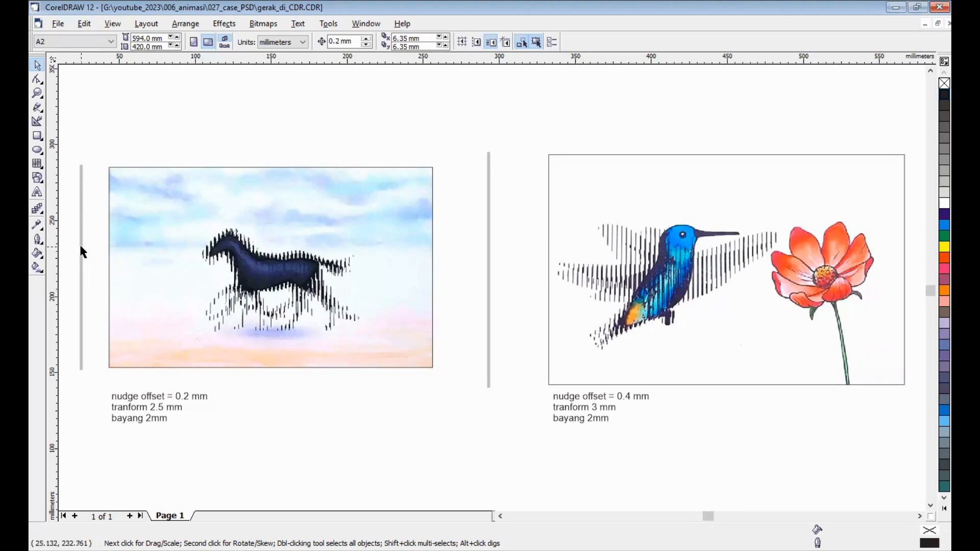
Inspect the grey bar beside the horse picture and the text note listing its nudge, transform and bar settings.
click(80, 248)
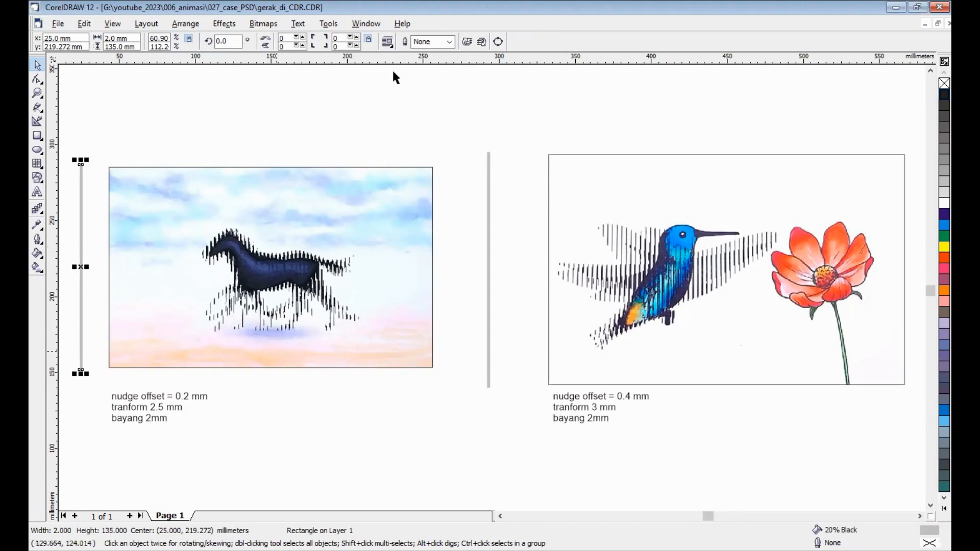
click(163, 129)
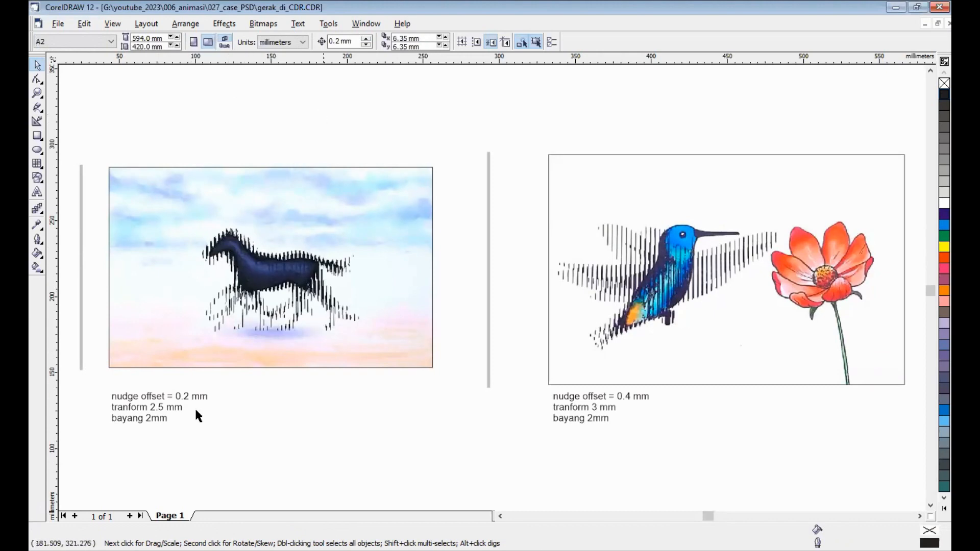
click(169, 409)
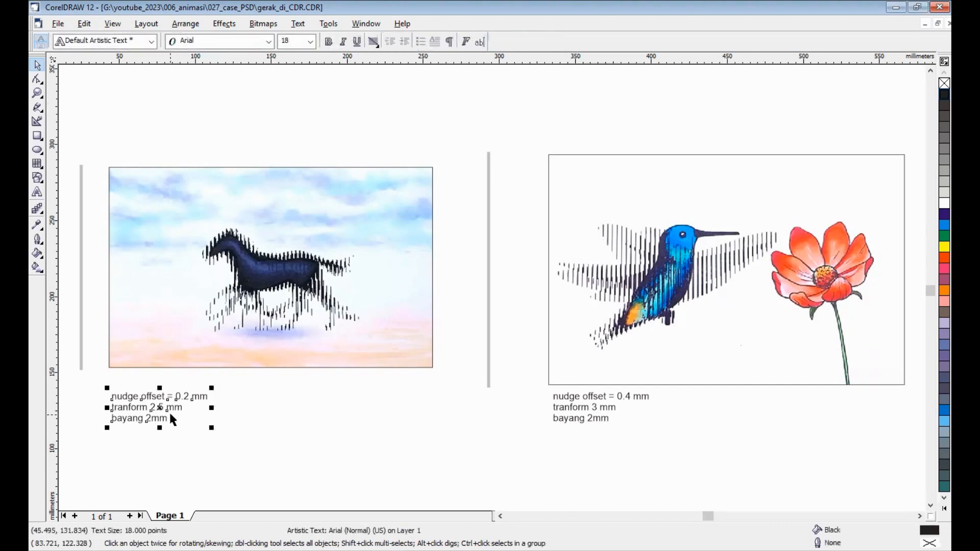
click(81, 193)
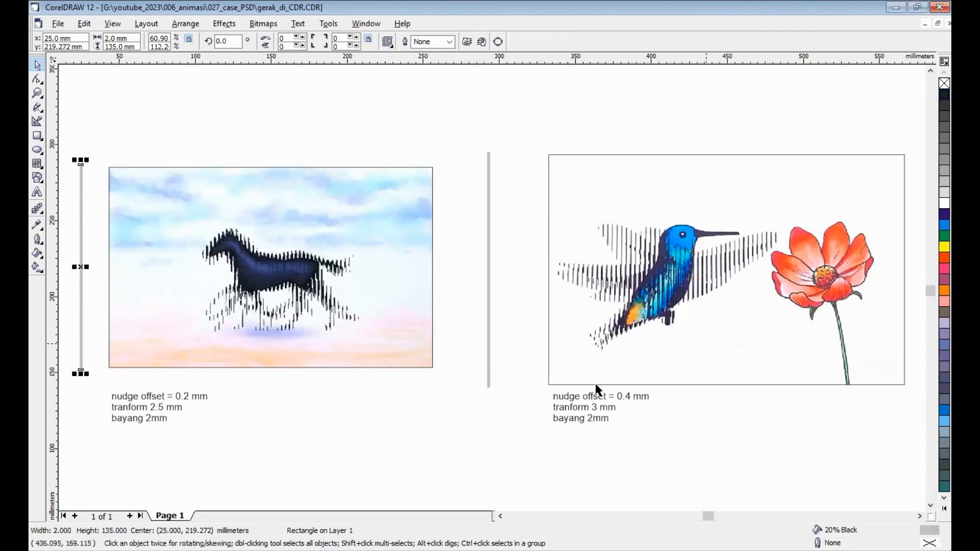
key(Escape)
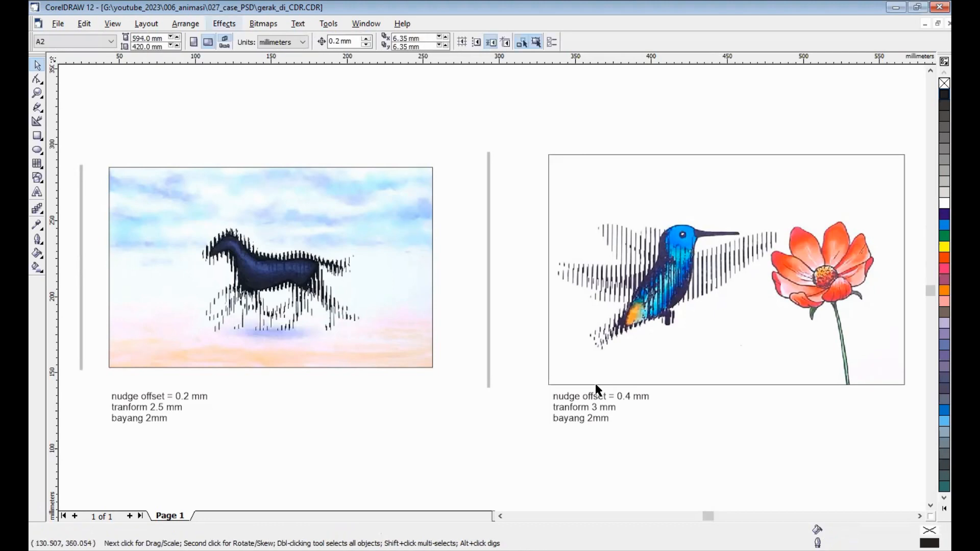
Duplicate the grey bar beside the horse picture repeatedly with a relative horizontal position offset of 2.5 mm, making 30 bars in total.
click(186, 24)
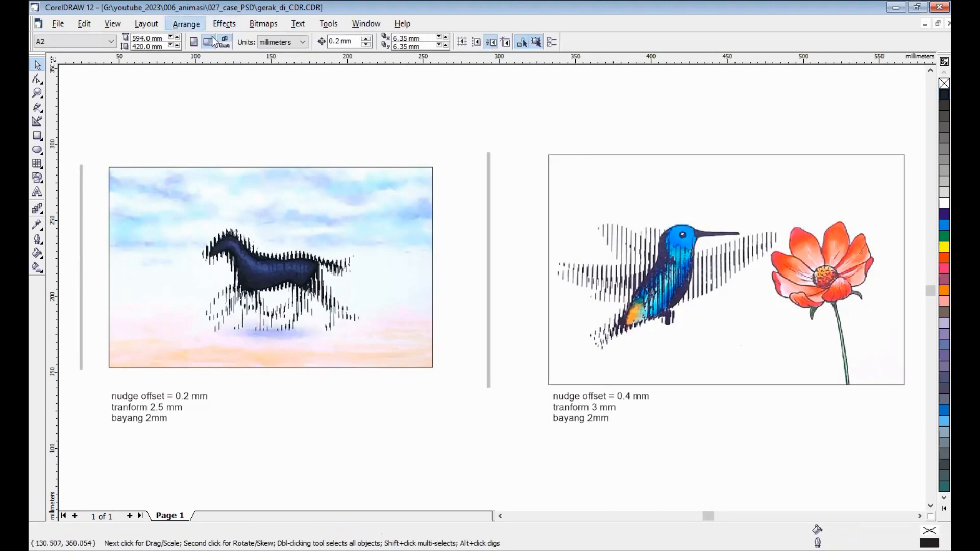
mouse_move(212, 38)
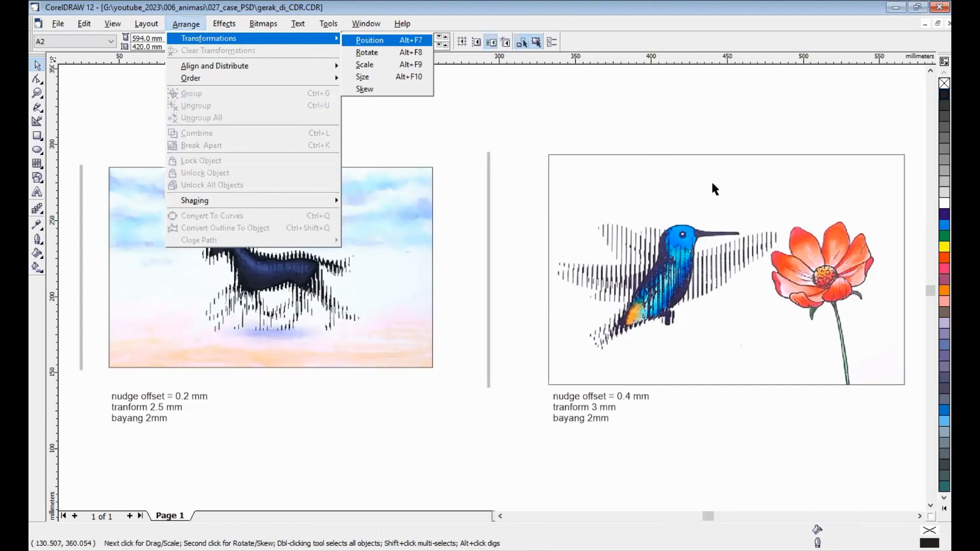
click(369, 40)
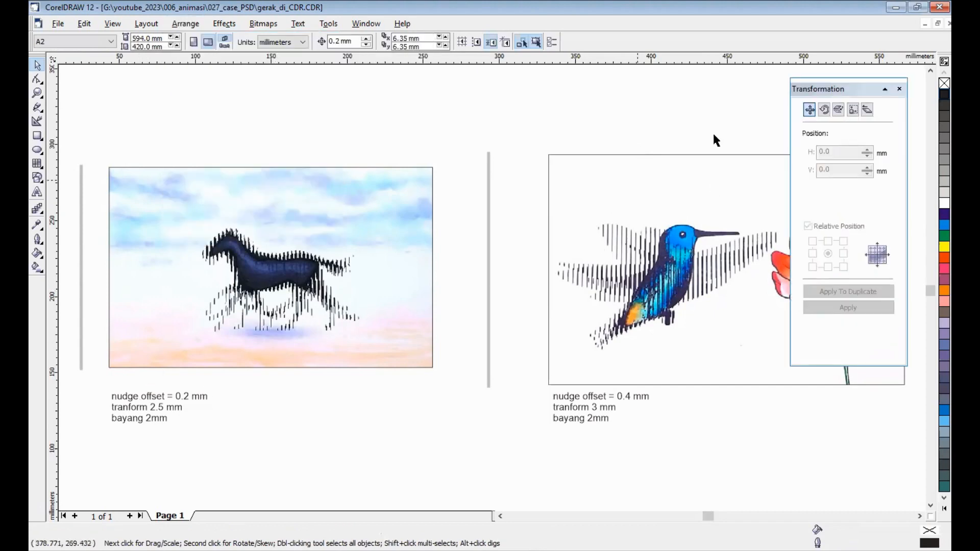
click(80, 254)
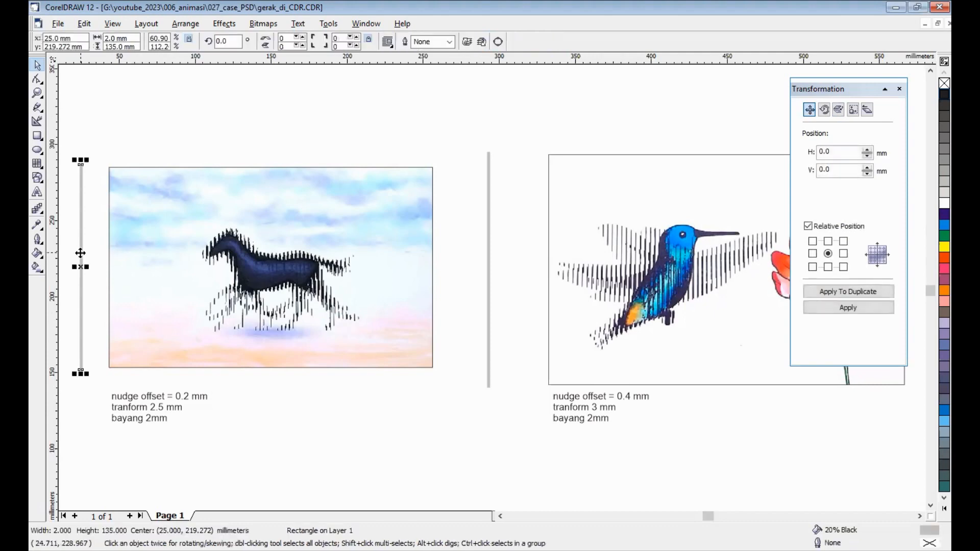
click(839, 151)
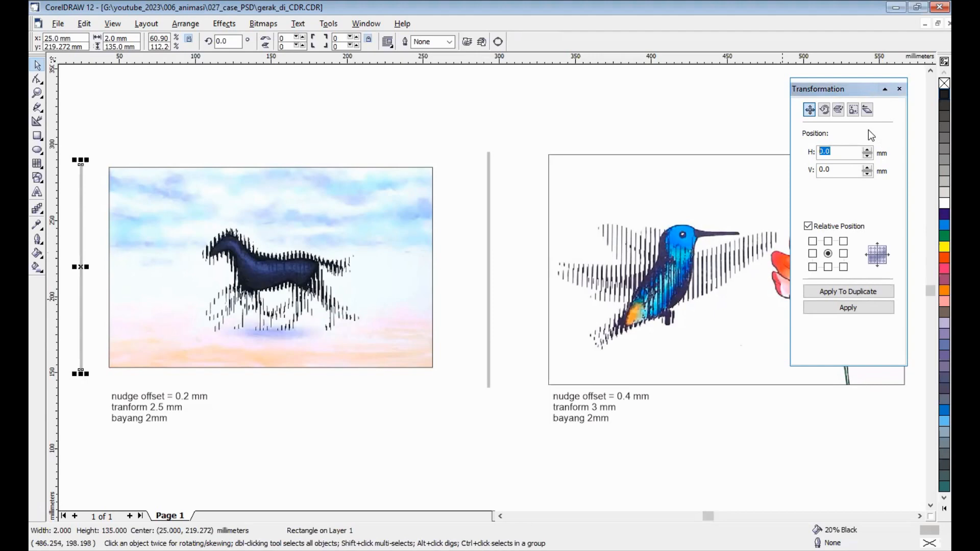
text(2.5)
click(829, 291)
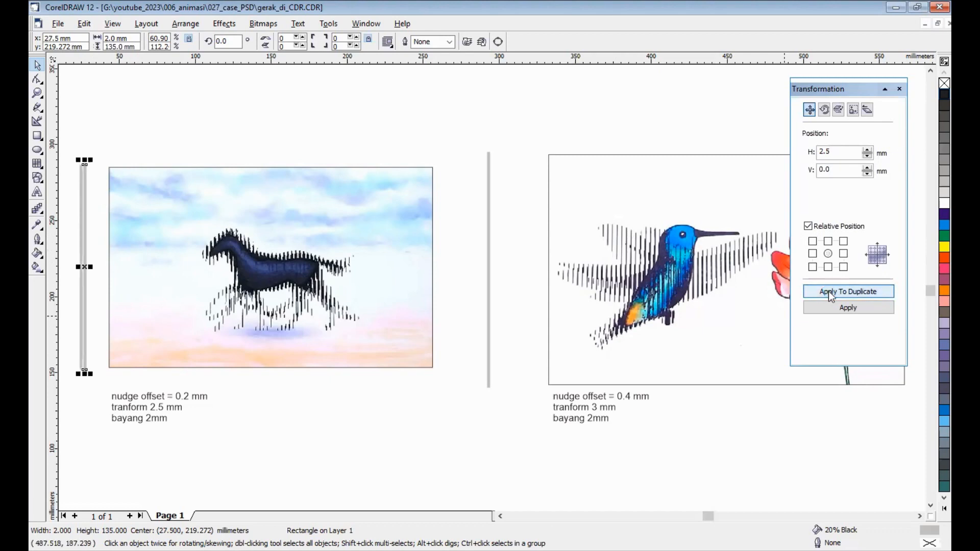
click(829, 291)
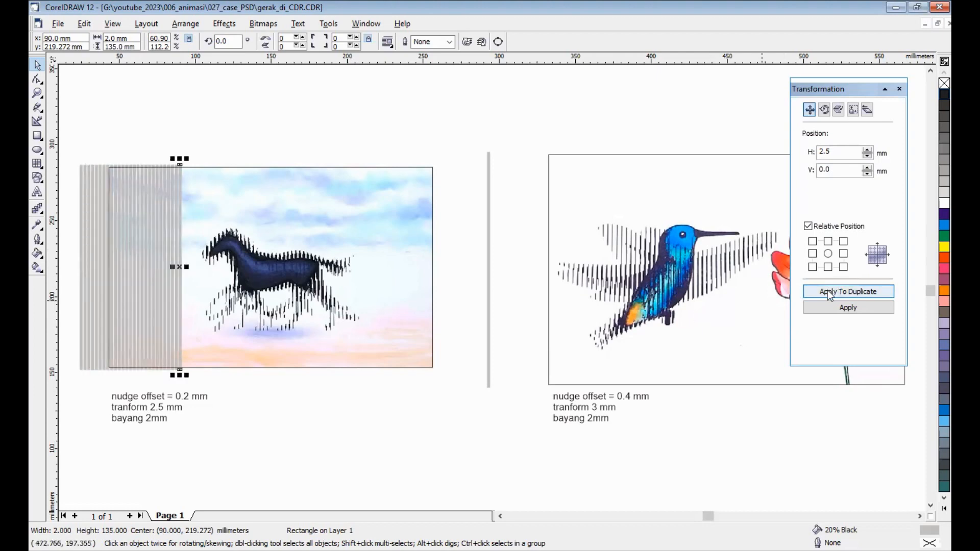
click(828, 290)
Group all 30 grey bars into one object and select the group.
drag(70, 143, 201, 378)
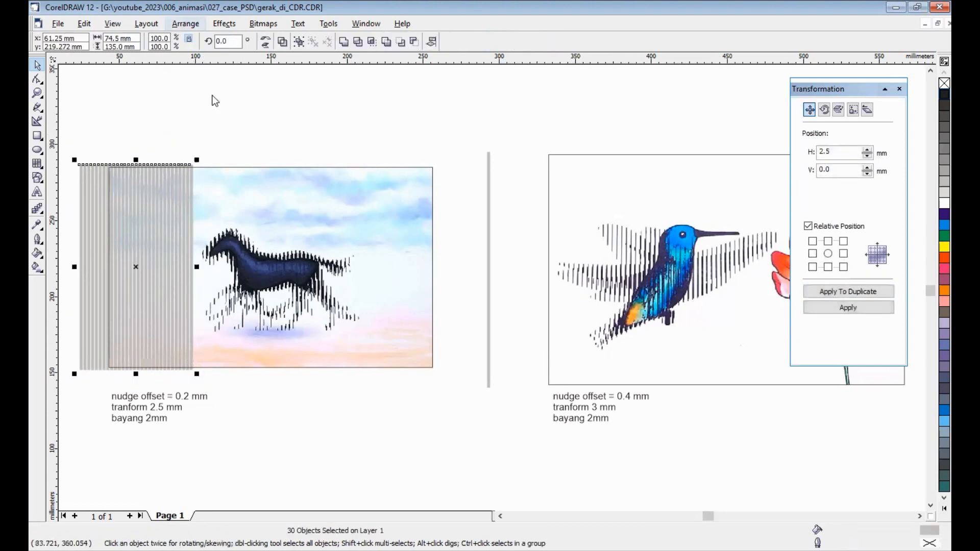
click(306, 126)
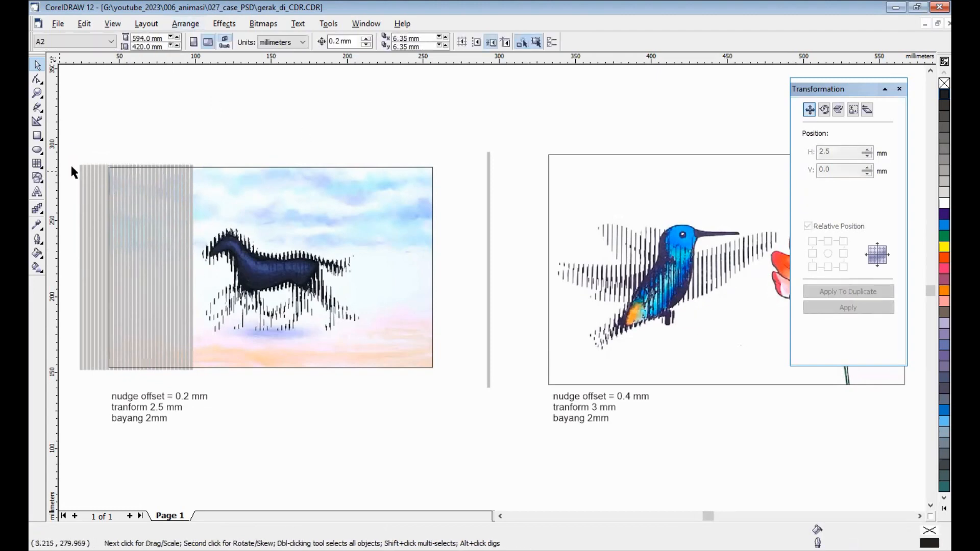
click(92, 178)
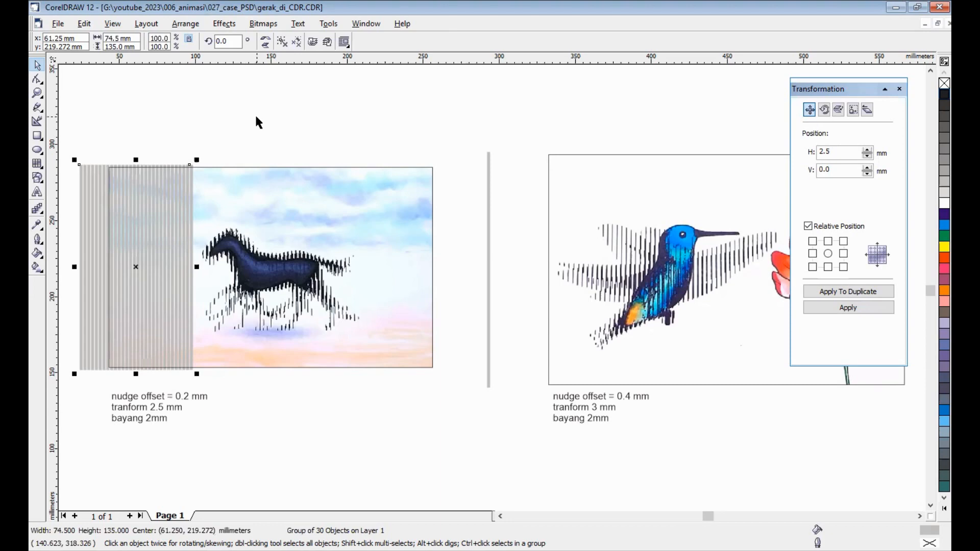
Nudge the grouped grey bars rightward in 0.2 mm increments across the horse picture until their centre reaches about x = 150 mm.
key(Right)
key(Right)
key(Right)
key(Right)
key(Right)
key(Right)
key(Right)
key(Right)
key(Right)
key(Right)
key(Right)
key(Right)
key(Right)
key(Right)
key(Right)
key(Right)
key(Right)
key(Right)
key(Right)
key(Right)
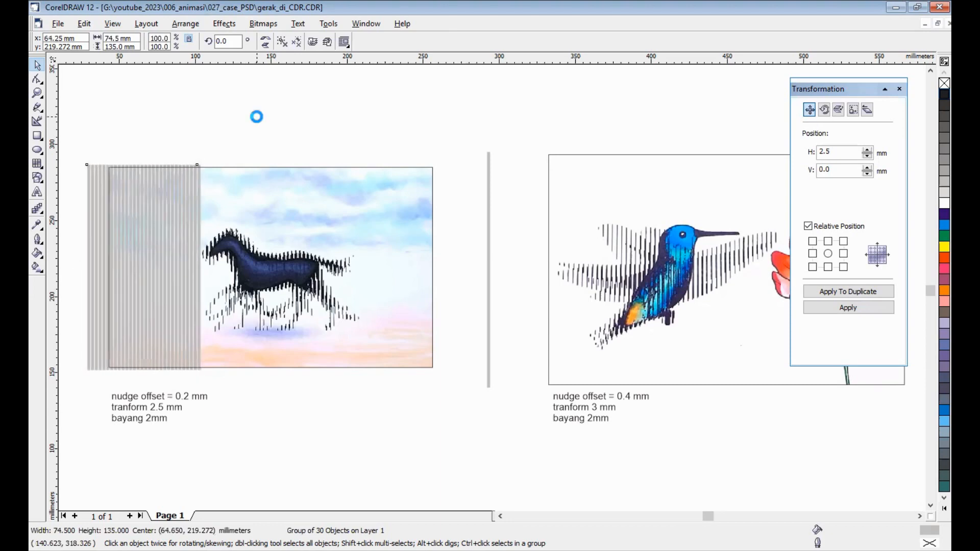
key(Right)
key(Right)
key(Right)
key(Right)
key(Right)
key(Right)
key(Right)
key(Right)
key(Right)
key(Right)
key(Right)
key(Right)
key(Right)
key(Right)
key(Right)
key(Right)
key(Right)
key(Right)
key(Right)
key(Right)
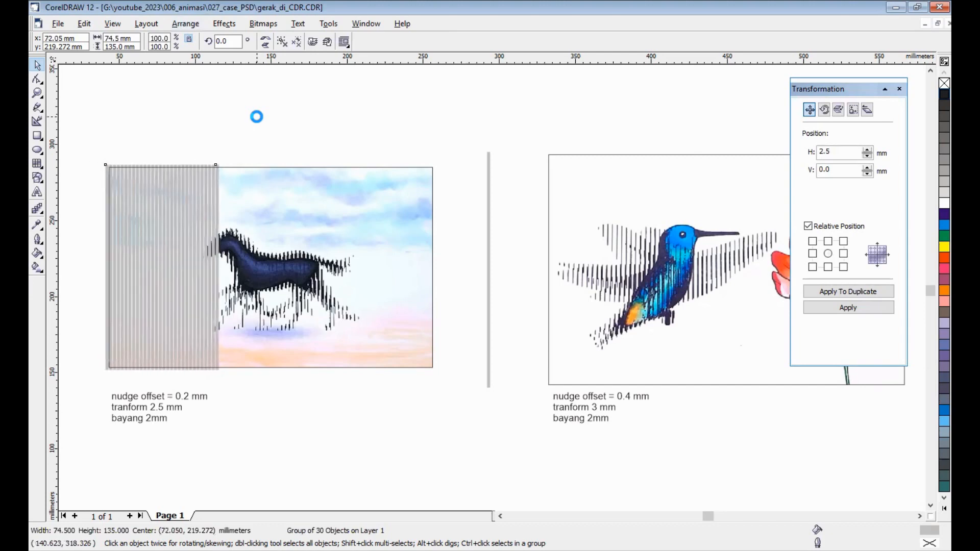
key(Right)
key(Right)
key(Right)
key(Right)
key(Right)
key(Right)
key(Right)
key(Right)
key(Right)
key(Right)
key(Right)
key(Right)
key(Right)
key(Right)
key(Right)
key(Right)
key(Right)
key(Right)
key(Right)
key(Right)
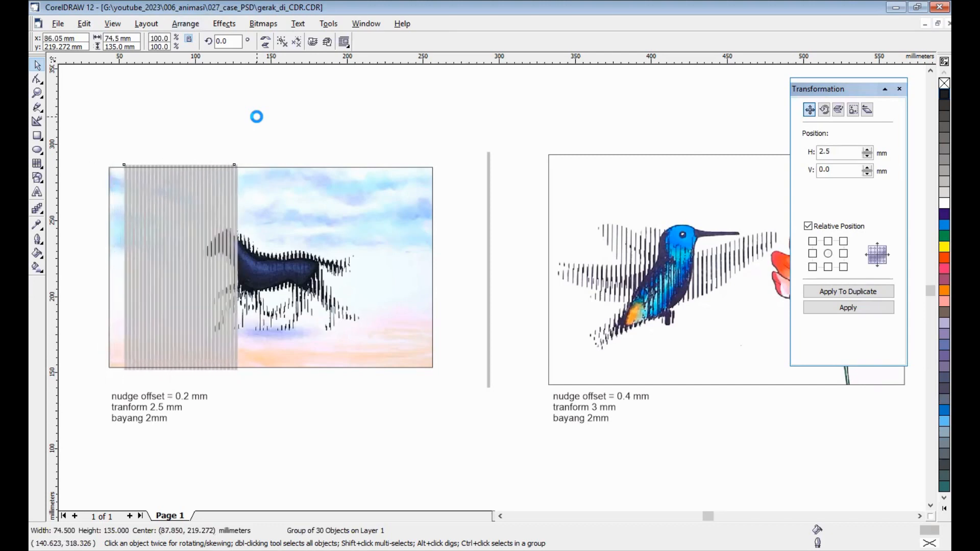
key(Right)
key(Right)
key(Right)
key(Right)
key(Right)
key(Right)
key(Right)
key(Right)
key(Right)
key(Right)
key(Right)
key(Right)
key(Right)
key(Right)
key(Right)
key(Right)
key(Right)
key(Right)
key(Right)
key(Right)
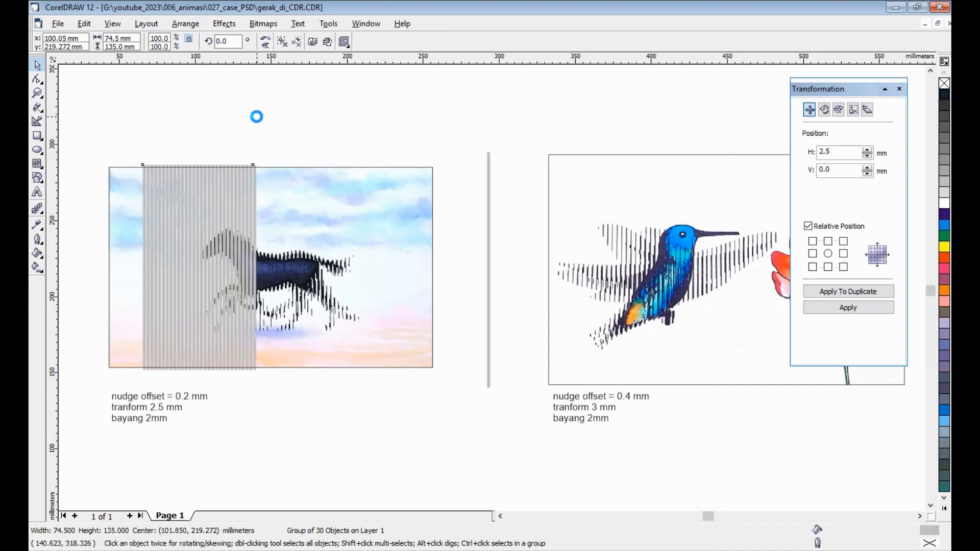
key(Right)
key(Right)
key(Right)
key(Right)
key(Right)
key(Right)
key(Right)
key(Right)
key(Right)
key(Right)
key(Right)
key(Right)
key(Right)
key(Right)
key(Right)
key(Right)
key(Right)
key(Right)
key(Right)
key(Right)
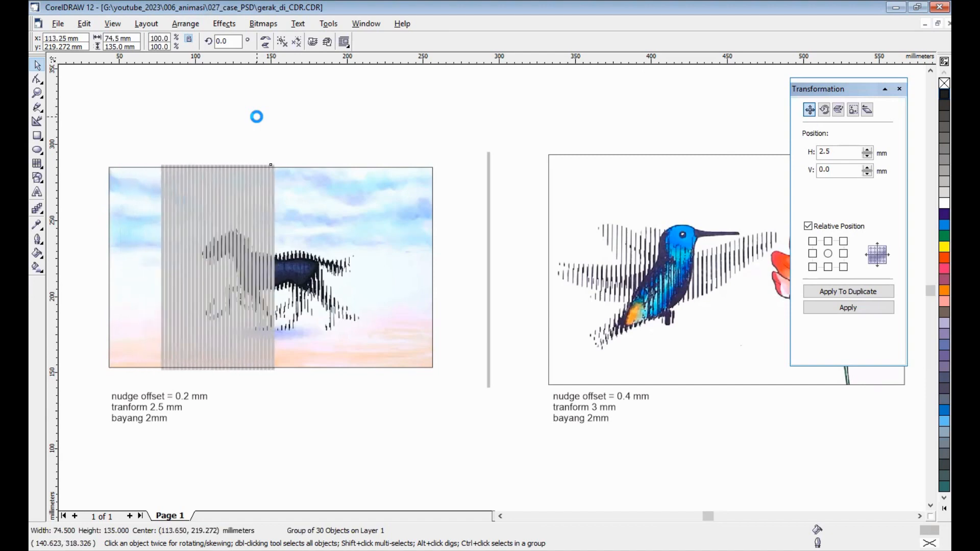
key(Right)
key(Right)
key(Right)
key(Right)
key(Right)
key(Right)
key(Right)
key(Right)
key(Right)
key(Right)
key(Right)
key(Right)
key(Right)
key(Right)
key(Right)
key(Right)
key(Right)
key(Right)
key(Right)
key(Right)
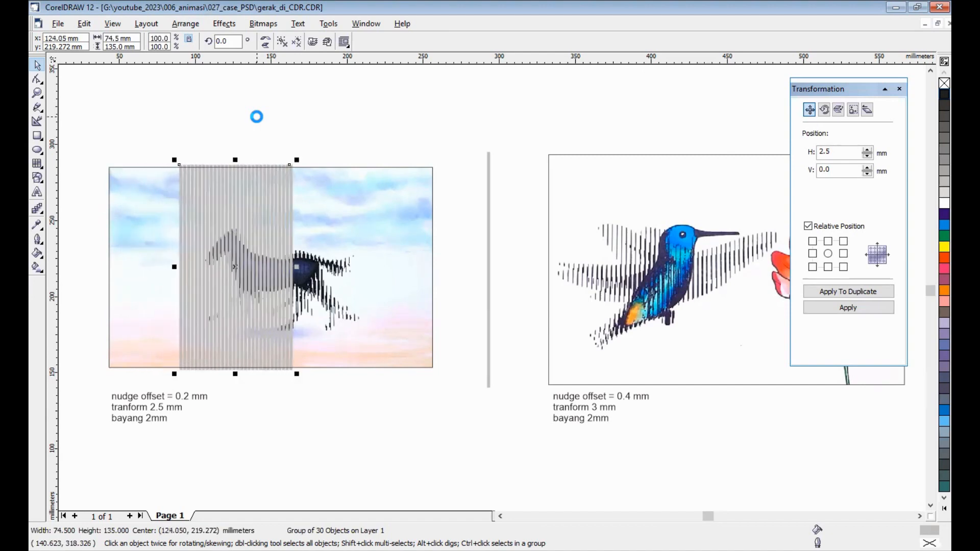
key(Right)
key(Right)
key(Right)
key(Right)
key(Right)
key(Right)
key(Right)
key(Right)
key(Right)
key(Right)
key(Right)
key(Right)
key(Right)
key(Right)
key(Right)
key(Right)
key(Right)
key(Right)
key(Right)
key(Right)
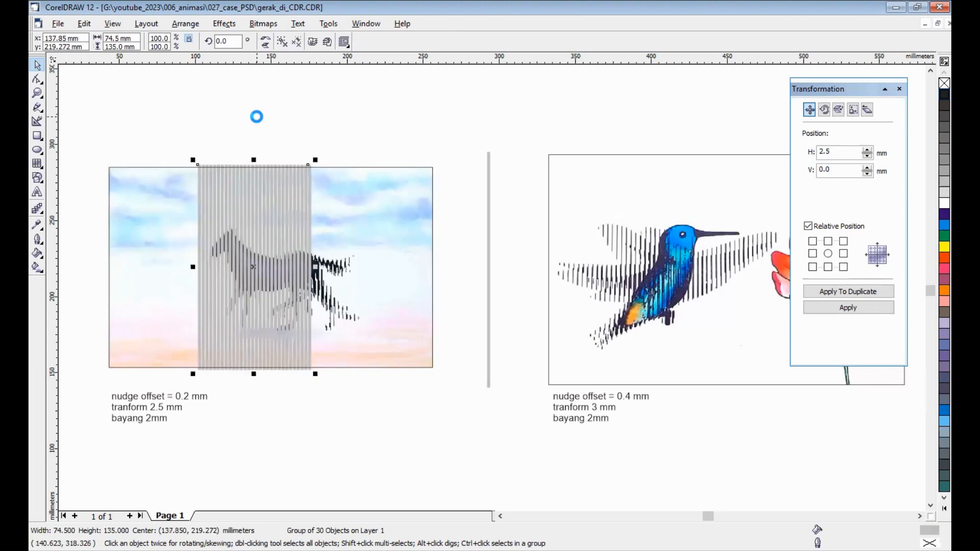
key(Right)
key(Right)
key(Right)
key(Right)
key(Right)
key(Right)
key(Right)
key(Right)
key(Right)
key(Right)
key(Right)
key(Right)
key(Right)
key(Right)
key(Right)
key(Right)
key(Right)
key(Right)
key(Right)
key(Right)
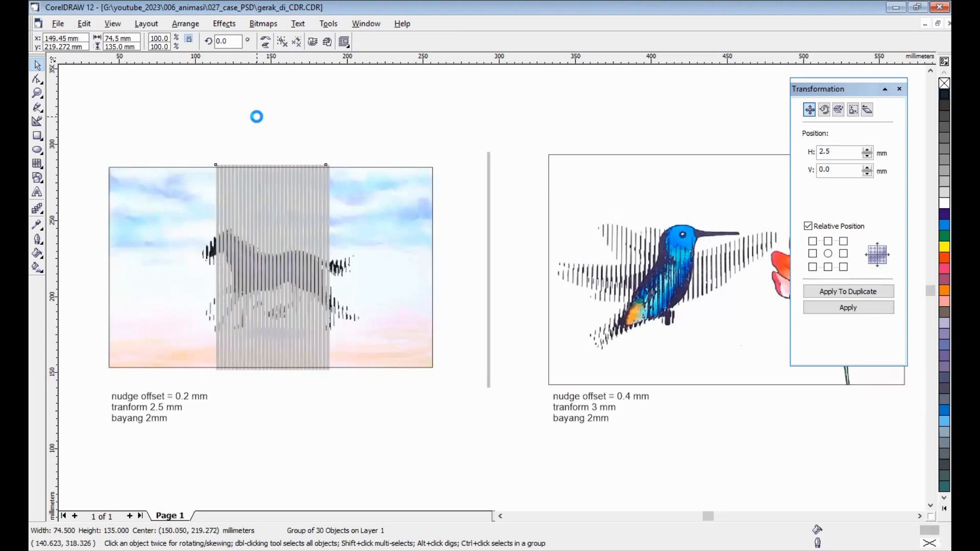
Continue nudging the grouped grey bars rightward in 0.2 mm increments across the horse picture until their centre reaches about x = 197 mm.
key(Right)
key(Right)
key(Right)
key(Right)
key(Right)
key(Right)
key(Right)
key(Right)
key(Right)
key(Right)
key(Right)
key(Right)
key(Right)
key(Right)
key(Right)
key(Right)
key(Right)
key(Right)
key(Right)
key(Right)
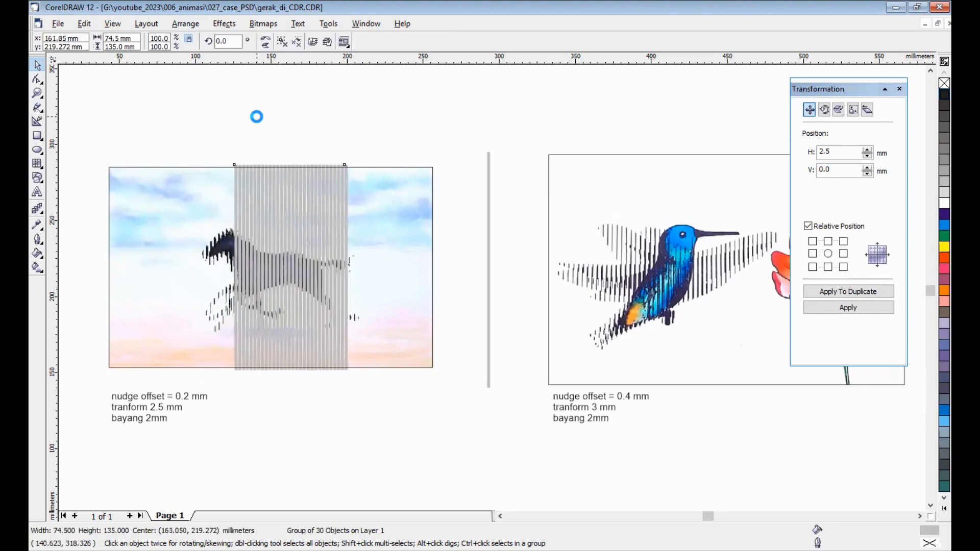
key(Right)
key(Right)
key(Right)
key(Right)
key(Right)
key(Right)
key(Right)
key(Right)
key(Right)
key(Right)
key(Right)
key(Right)
key(Right)
key(Right)
key(Right)
key(Right)
key(Right)
key(Right)
key(Right)
key(Right)
key(Right)
key(Right)
key(Right)
key(Right)
key(Right)
key(Right)
key(Right)
key(Right)
key(Right)
key(Right)
key(Right)
key(Right)
key(Right)
key(Right)
key(Right)
key(Right)
key(Right)
key(Right)
key(Right)
key(Right)
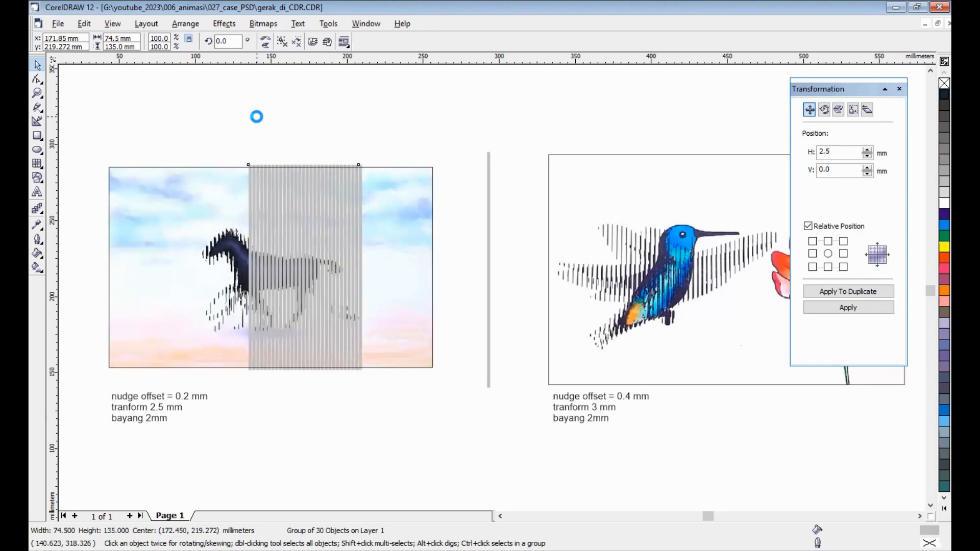
key(Right)
key(Right)
key(Right)
key(Right)
key(Right)
key(Right)
key(Right)
key(Right)
key(Right)
key(Right)
key(Right)
key(Right)
key(Right)
key(Right)
key(Right)
key(Right)
key(Right)
key(Right)
key(Right)
key(Right)
key(Right)
key(Right)
key(Right)
key(Right)
key(Right)
key(Right)
key(Right)
key(Right)
key(Right)
key(Right)
key(Right)
key(Right)
key(Right)
key(Right)
key(Right)
key(Right)
key(Right)
key(Right)
key(Right)
key(Right)
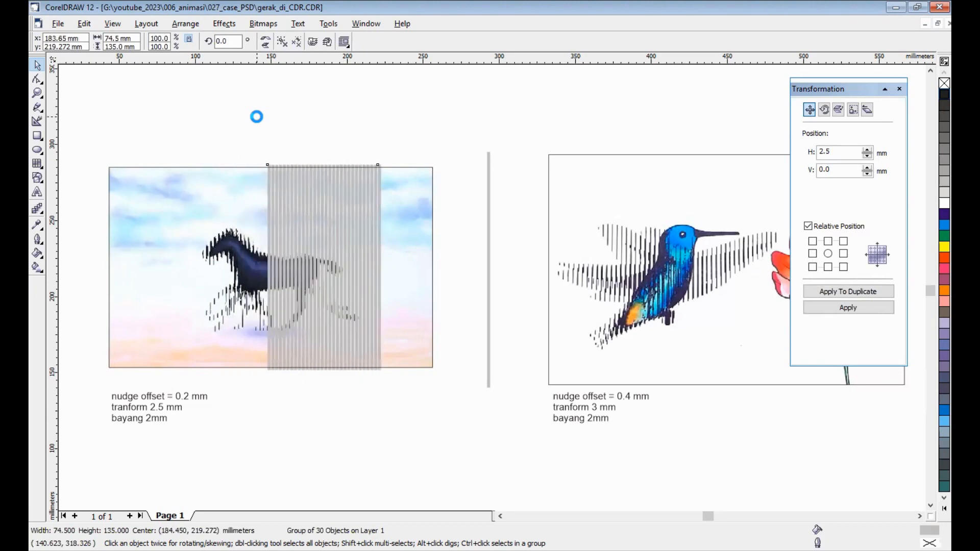
key(Right)
key(Right)
key(Right)
key(Right)
key(Right)
key(Right)
key(Right)
key(Right)
key(Right)
key(Right)
key(Right)
key(Right)
key(Right)
key(Right)
key(Right)
key(Right)
key(Right)
key(Right)
key(Right)
key(Right)
key(Right)
key(Right)
key(Right)
key(Right)
key(Right)
key(Right)
key(Right)
key(Right)
key(Right)
key(Right)
key(Right)
key(Right)
key(Right)
key(Right)
key(Right)
key(Right)
key(Right)
key(Right)
key(Right)
key(Right)
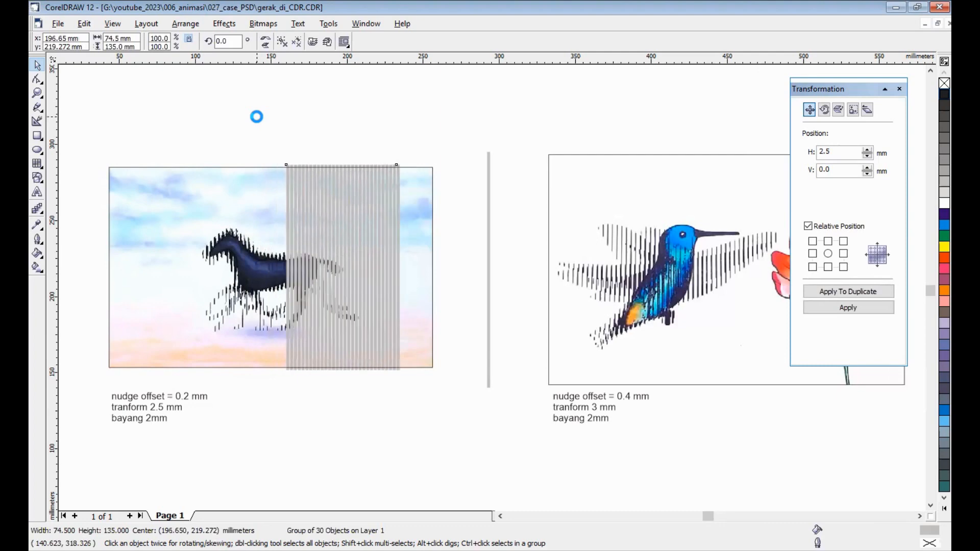
Continue nudging the grouped grey bars rightward in 0.2 mm increments past the horse's tail until their centre reaches about x = 241 mm.
key(Right)
key(Right)
key(Right)
key(Right)
key(Right)
key(Right)
key(Right)
key(Right)
key(Right)
key(Right)
key(Right)
key(Right)
key(Right)
key(Right)
key(Right)
key(Right)
key(Right)
key(Right)
key(Right)
key(Right)
key(Right)
key(Right)
key(Right)
key(Right)
key(Right)
key(Right)
key(Right)
key(Right)
key(Right)
key(Right)
key(Right)
key(Right)
key(Right)
key(Right)
key(Right)
key(Right)
key(Right)
key(Right)
key(Right)
key(Right)
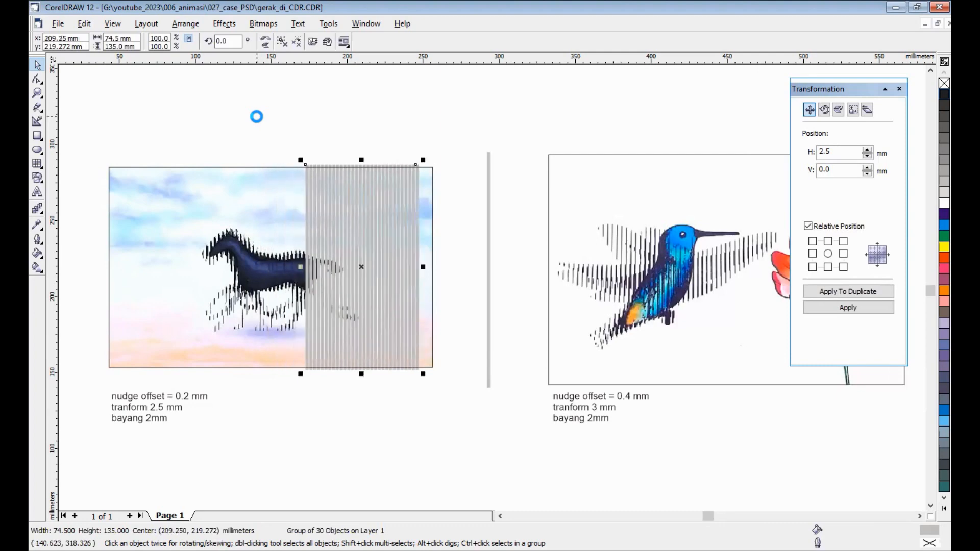
key(Right)
key(Right)
key(Right)
key(Right)
key(Right)
key(Right)
key(Right)
key(Right)
key(Right)
key(Right)
key(Right)
key(Right)
key(Right)
key(Right)
key(Right)
key(Right)
key(Right)
key(Right)
key(Right)
key(Right)
key(Right)
key(Right)
key(Right)
key(Right)
key(Right)
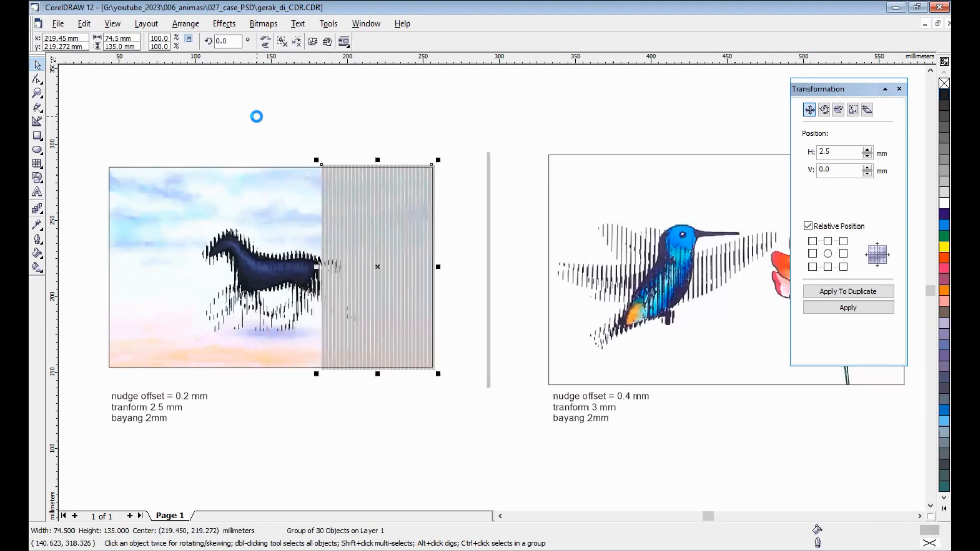
key(Right)
key(Right)
key(Right)
key(Right)
key(Right)
key(Right)
key(Right)
key(Right)
key(Right)
key(Right)
key(Right)
key(Right)
key(Right)
key(Right)
key(Right)
key(Right)
key(Right)
key(Right)
key(Right)
key(Right)
key(Right)
key(Right)
key(Right)
key(Right)
key(Right)
key(Right)
key(Right)
key(Right)
key(Right)
key(Right)
key(Right)
key(Right)
key(Right)
key(Right)
key(Right)
key(Right)
key(Right)
key(Right)
key(Right)
key(Right)
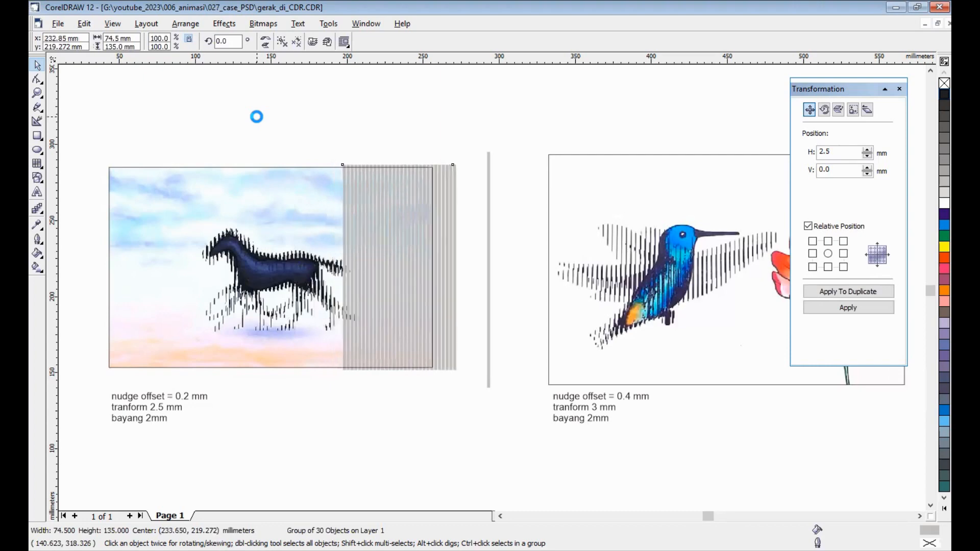
key(Right)
key(Right)
key(Right)
key(Right)
key(Right)
key(Right)
key(Right)
key(Right)
key(Right)
key(Right)
key(Right)
key(Right)
key(Right)
key(Right)
key(Right)
key(Right)
key(Right)
key(Right)
key(Right)
key(Right)
key(Right)
key(Right)
key(Right)
key(Right)
key(Right)
key(Right)
key(Right)
key(Right)
key(Right)
key(Right)
key(Right)
key(Right)
key(Right)
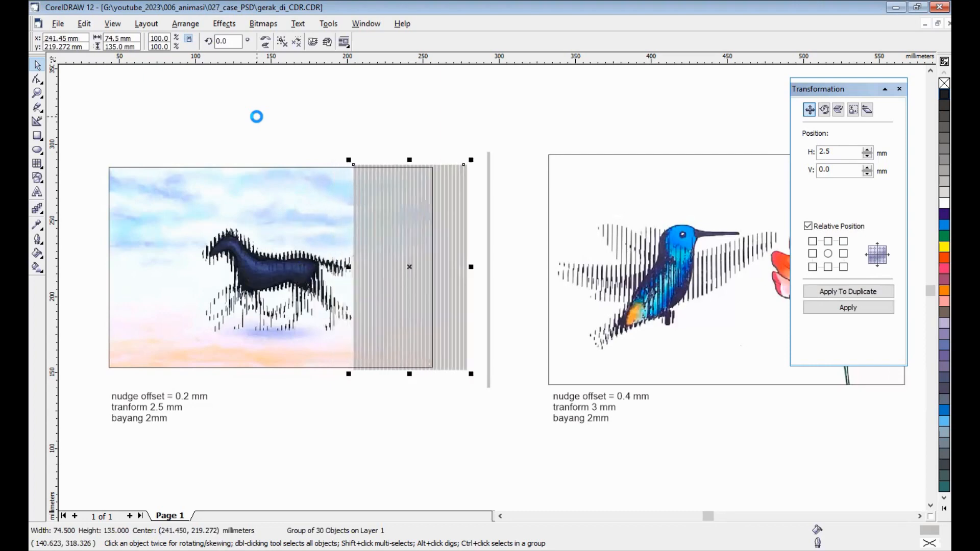
Nudge the grouped grey bars leftward in 0.2 mm increments back over the horse's hindquarters until their centre reaches about x = 200 mm.
key(Left)
key(Left)
key(Left)
key(Left)
key(Left)
key(Left)
key(Left)
key(Left)
key(Left)
key(Left)
key(Left)
key(Left)
key(Left)
key(Left)
key(Left)
key(Left)
key(Left)
key(Left)
key(Left)
key(Left)
key(Left)
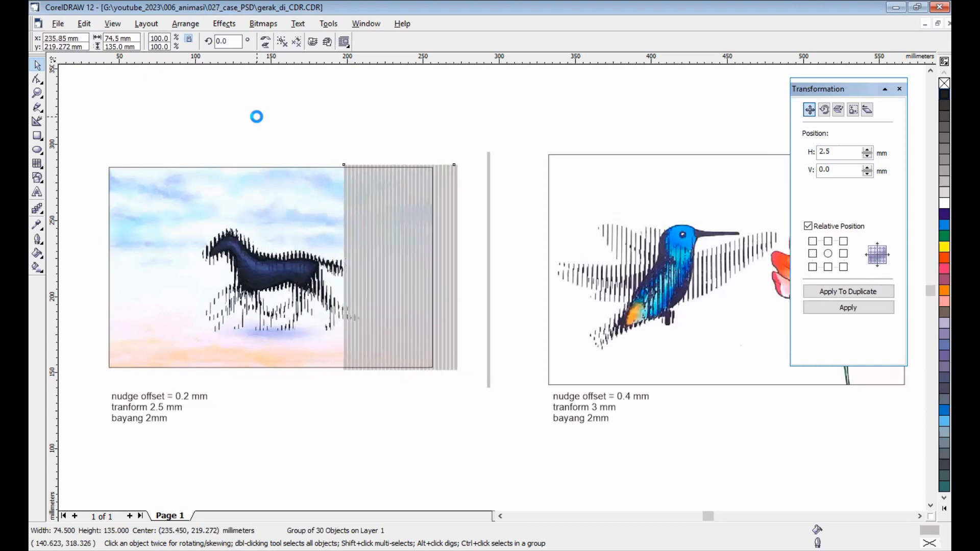
key(Left)
key(Left)
key(Left)
key(Left)
key(Left)
key(Left)
key(Left)
key(Left)
key(Left)
key(Left)
key(Left)
key(Left)
key(Left)
key(Left)
key(Left)
key(Left)
key(Left)
key(Left)
key(Left)
key(Left)
key(Left)
key(Left)
key(Left)
key(Left)
key(Left)
key(Left)
key(Left)
key(Left)
key(Left)
key(Left)
key(Left)
key(Left)
key(Left)
key(Left)
key(Left)
key(Left)
key(Left)
key(Left)
key(Left)
key(Left)
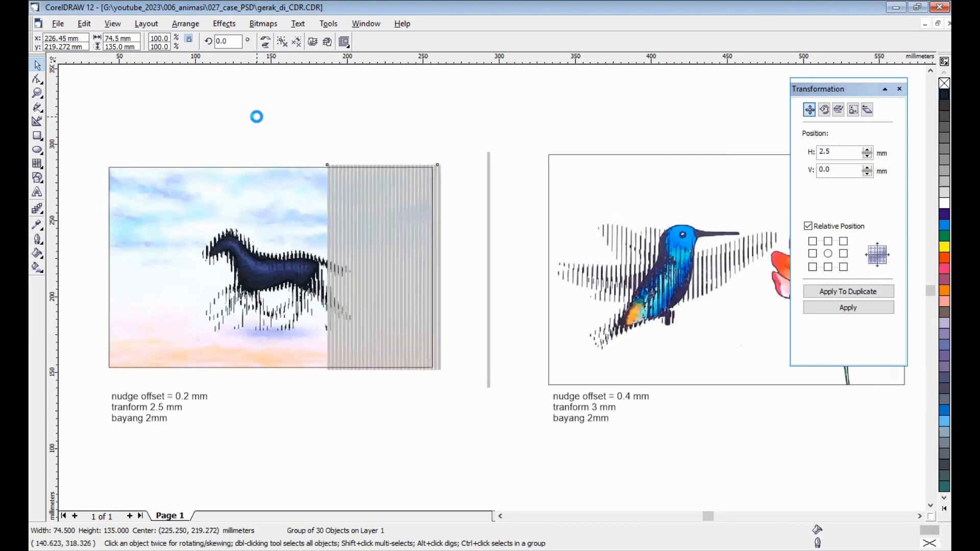
key(Left)
key(Left)
key(Left)
key(Left)
key(Left)
key(Left)
key(Left)
key(Left)
key(Left)
key(Left)
key(Left)
key(Left)
key(Left)
key(Left)
key(Left)
key(Left)
key(Left)
key(Left)
key(Left)
key(Left)
key(Left)
key(Left)
key(Left)
key(Left)
key(Left)
key(Left)
key(Left)
key(Left)
key(Left)
key(Left)
key(Left)
key(Left)
key(Left)
key(Left)
key(Left)
key(Left)
key(Left)
key(Left)
key(Left)
key(Left)
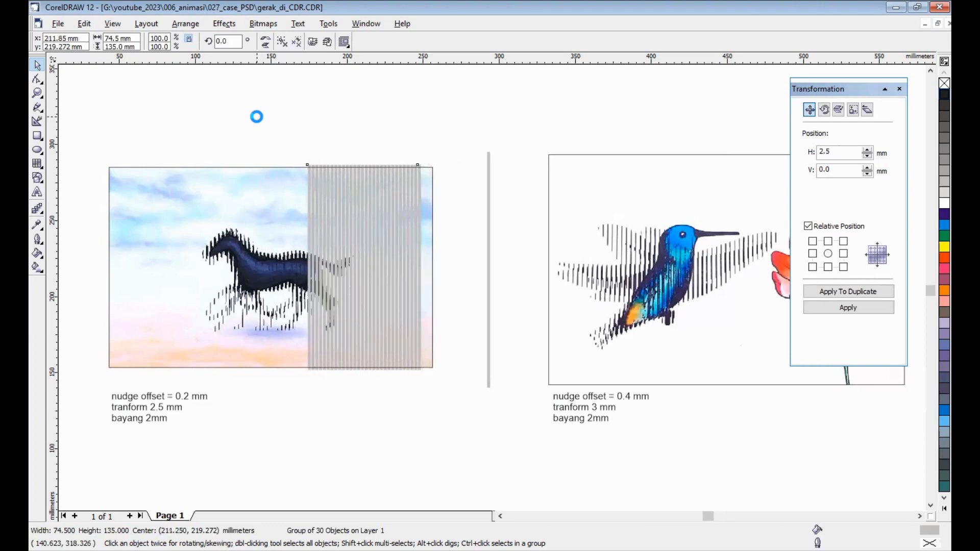
key(Left)
key(Left)
key(Left)
key(Left)
key(Left)
key(Left)
key(Left)
key(Left)
key(Left)
key(Left)
key(Left)
key(Left)
key(Left)
key(Left)
key(Left)
key(Left)
key(Left)
key(Left)
key(Left)
key(Left)
key(Left)
key(Left)
key(Left)
key(Left)
key(Left)
key(Left)
key(Left)
key(Left)
key(Left)
key(Left)
key(Left)
key(Left)
key(Left)
key(Left)
key(Left)
key(Left)
key(Left)
key(Left)
key(Left)
key(Left)
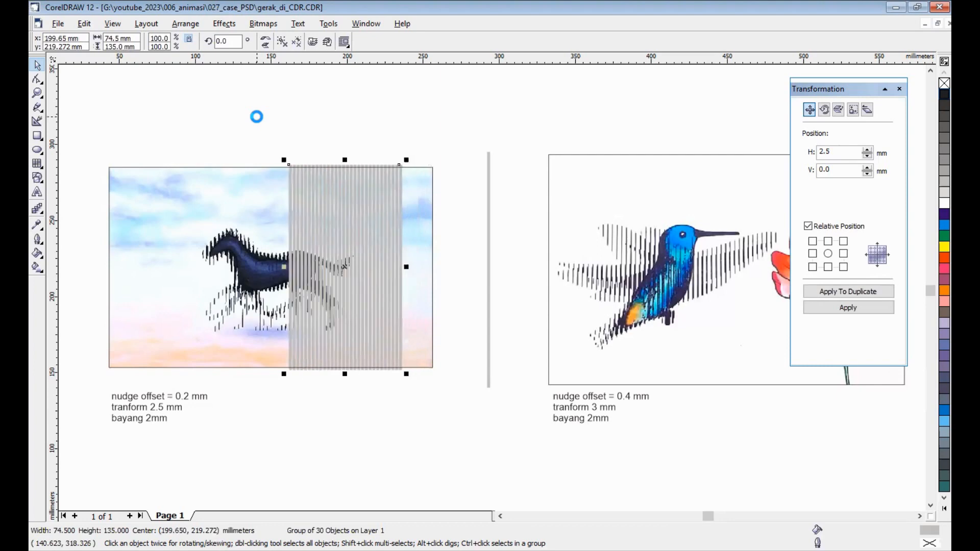
Nudge the grouped grey bars leftward in 0.2 mm increments across the horse's body until their centre reaches about x = 151 mm.
key(Left)
key(Left)
key(Left)
key(Left)
key(Left)
key(Left)
key(Left)
key(Left)
key(Left)
key(Left)
key(Left)
key(Left)
key(Left)
key(Left)
key(Left)
key(Left)
key(Left)
key(Left)
key(Left)
key(Left)
key(Left)
key(Left)
key(Left)
key(Left)
key(Left)
key(Left)
key(Left)
key(Left)
key(Left)
key(Left)
key(Left)
key(Left)
key(Left)
key(Left)
key(Left)
key(Left)
key(Left)
key(Left)
key(Left)
key(Left)
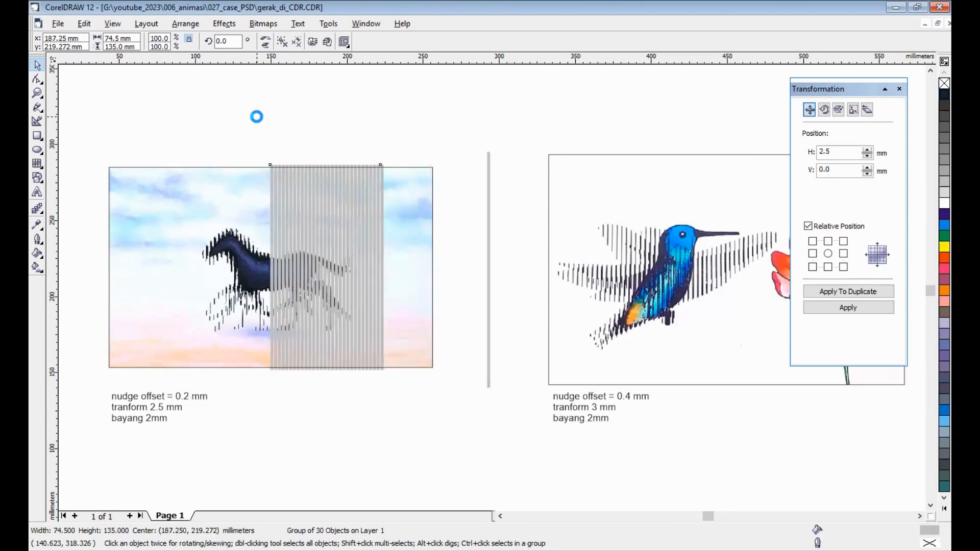
key(Left)
key(Left)
key(Left)
key(Left)
key(Left)
key(Left)
key(Left)
key(Left)
key(Left)
key(Left)
key(Left)
key(Left)
key(Left)
key(Left)
key(Left)
key(Left)
key(Left)
key(Left)
key(Left)
key(Left)
key(Left)
key(Left)
key(Left)
key(Left)
key(Left)
key(Left)
key(Left)
key(Left)
key(Left)
key(Left)
key(Left)
key(Left)
key(Left)
key(Left)
key(Left)
key(Left)
key(Left)
key(Left)
key(Left)
key(Left)
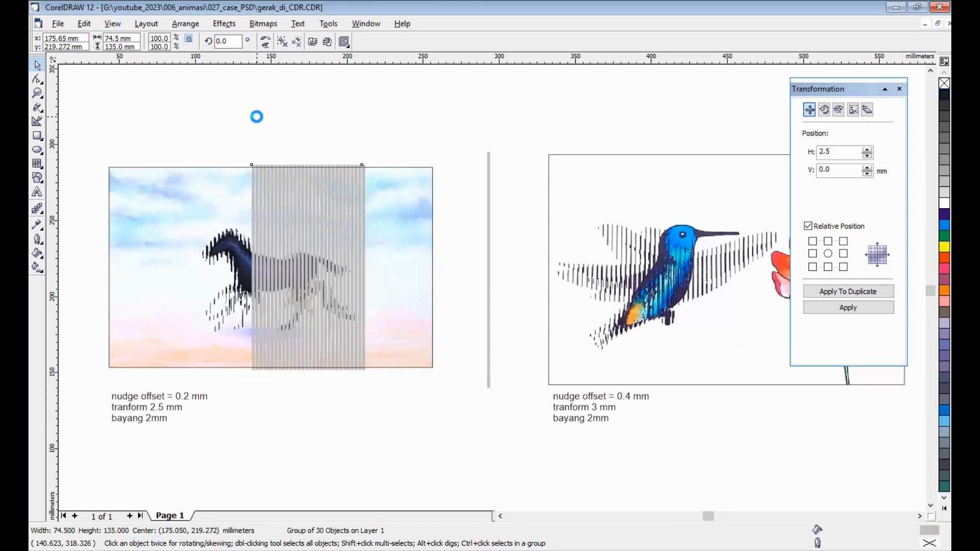
key(Left)
key(Left)
key(Left)
key(Left)
key(Left)
key(Left)
key(Left)
key(Left)
key(Left)
key(Left)
key(Left)
key(Left)
key(Left)
key(Left)
key(Left)
key(Left)
key(Left)
key(Left)
key(Left)
key(Left)
key(Left)
key(Left)
key(Left)
key(Left)
key(Left)
key(Left)
key(Left)
key(Left)
key(Left)
key(Left)
key(Left)
key(Left)
key(Left)
key(Left)
key(Left)
key(Left)
key(Left)
key(Left)
key(Left)
key(Left)
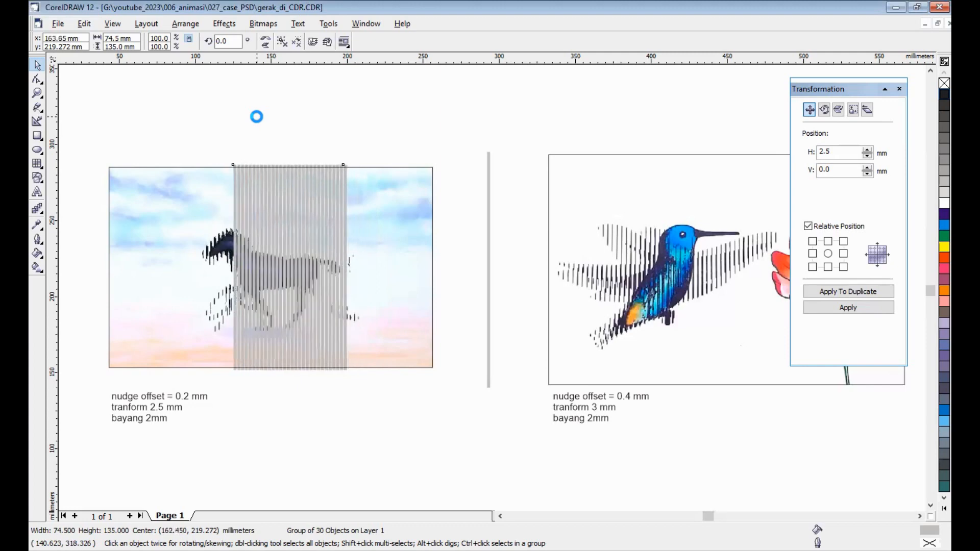
key(Left)
key(Left)
key(Left)
key(Left)
key(Left)
key(Left)
key(Left)
key(Left)
key(Left)
key(Left)
key(Left)
key(Left)
key(Left)
key(Left)
key(Left)
key(Left)
key(Left)
key(Left)
key(Left)
key(Left)
key(Left)
key(Left)
key(Left)
key(Left)
key(Left)
key(Left)
key(Left)
key(Left)
key(Left)
key(Left)
key(Left)
key(Left)
key(Left)
key(Left)
key(Left)
key(Left)
key(Left)
key(Left)
key(Left)
key(Left)
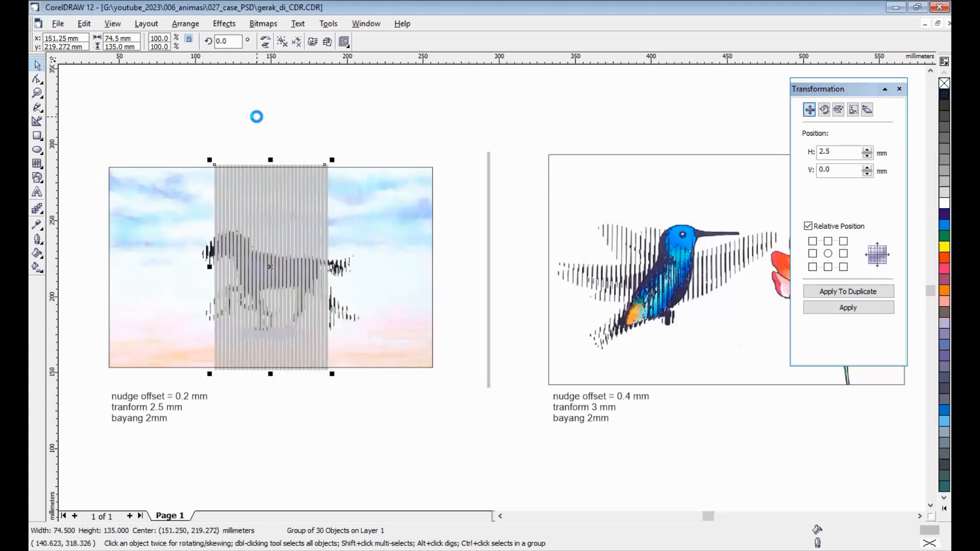
Nudge the grouped grey bars leftward in 0.2 mm increments over the horse's front half until their centre reaches about x = 103 mm.
key(Left)
key(Left)
key(Left)
key(Left)
key(Left)
key(Left)
key(Left)
key(Left)
key(Left)
key(Left)
key(Left)
key(Left)
key(Left)
key(Left)
key(Left)
key(Left)
key(Left)
key(Left)
key(Left)
key(Left)
key(Left)
key(Left)
key(Left)
key(Left)
key(Left)
key(Left)
key(Left)
key(Left)
key(Left)
key(Left)
key(Left)
key(Left)
key(Left)
key(Left)
key(Left)
key(Left)
key(Left)
key(Left)
key(Left)
key(Left)
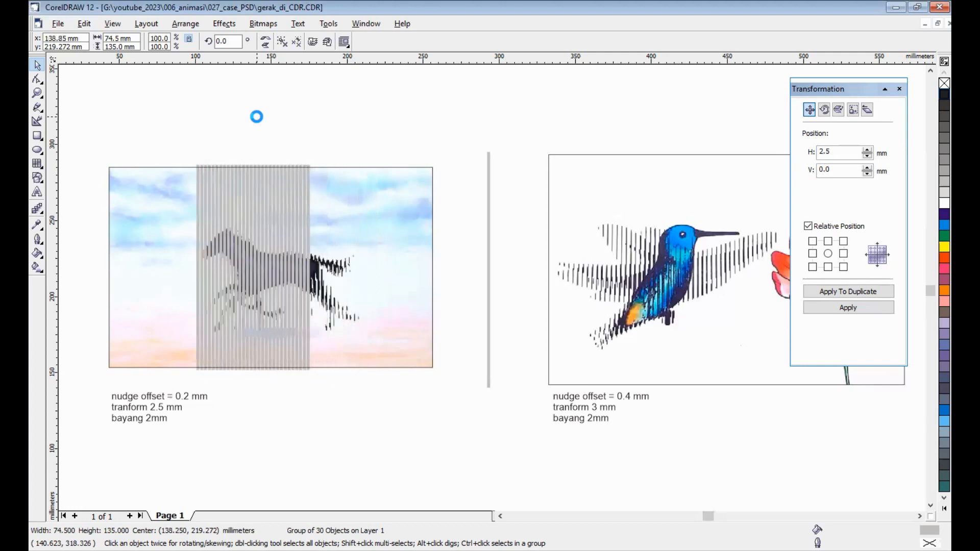
key(Left)
key(Left)
key(Left)
key(Left)
key(Left)
key(Left)
key(Left)
key(Left)
key(Left)
key(Left)
key(Left)
key(Left)
key(Left)
key(Left)
key(Left)
key(Left)
key(Left)
key(Left)
key(Left)
key(Left)
key(Left)
key(Left)
key(Left)
key(Left)
key(Left)
key(Left)
key(Left)
key(Left)
key(Left)
key(Left)
key(Left)
key(Left)
key(Left)
key(Left)
key(Left)
key(Left)
key(Left)
key(Left)
key(Left)
key(Left)
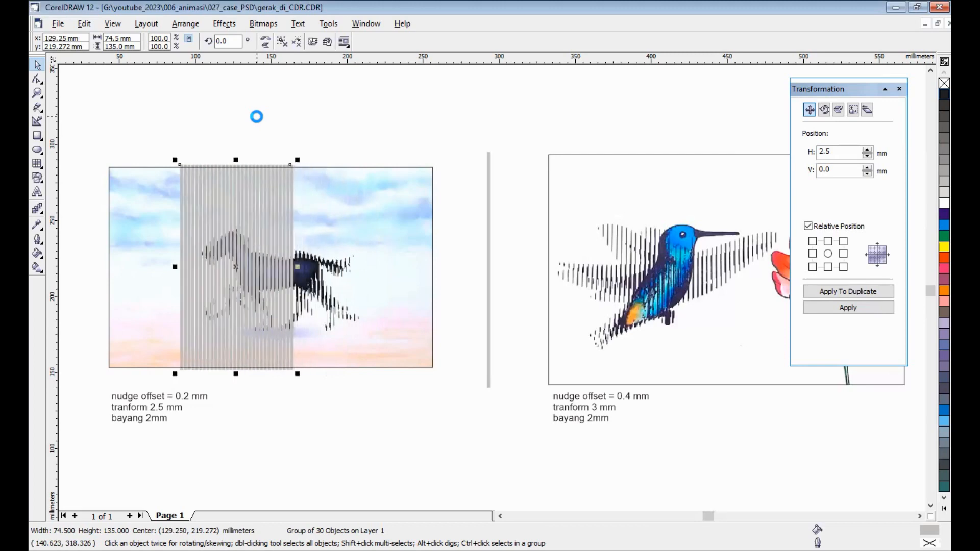
key(Left)
key(Left)
key(Left)
key(Left)
key(Left)
key(Left)
key(Left)
key(Left)
key(Left)
key(Left)
key(Left)
key(Left)
key(Left)
key(Left)
key(Left)
key(Left)
key(Left)
key(Left)
key(Left)
key(Left)
key(Left)
key(Left)
key(Left)
key(Left)
key(Left)
key(Left)
key(Left)
key(Left)
key(Left)
key(Left)
key(Left)
key(Left)
key(Left)
key(Left)
key(Left)
key(Left)
key(Left)
key(Left)
key(Left)
key(Left)
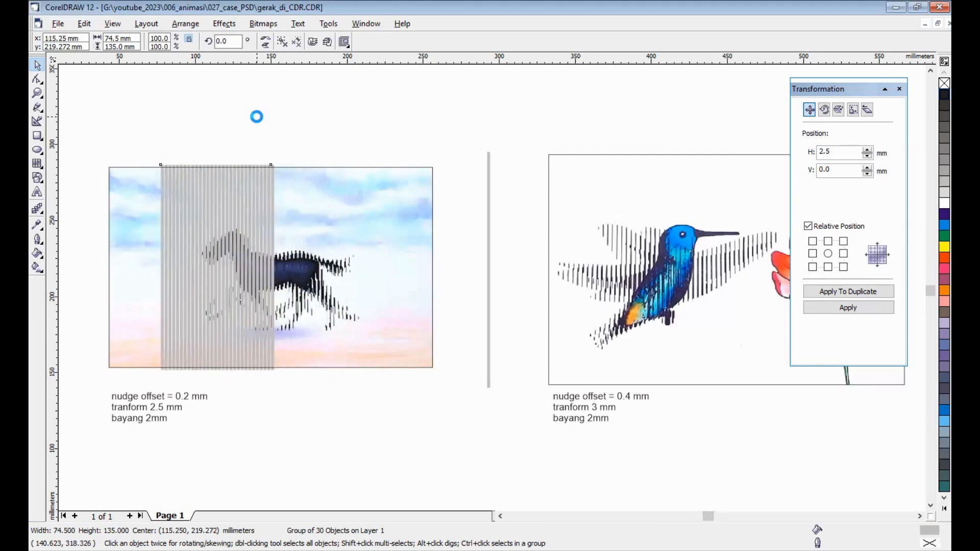
key(Left)
key(Left)
key(Left)
key(Left)
key(Left)
key(Left)
key(Left)
key(Left)
key(Left)
key(Left)
key(Left)
key(Left)
key(Left)
key(Left)
key(Left)
key(Left)
key(Left)
key(Left)
key(Left)
key(Left)
key(Left)
key(Left)
key(Left)
key(Left)
key(Left)
key(Left)
key(Left)
key(Left)
key(Left)
key(Left)
key(Left)
key(Left)
key(Left)
key(Left)
key(Left)
key(Left)
key(Left)
key(Left)
key(Left)
key(Left)
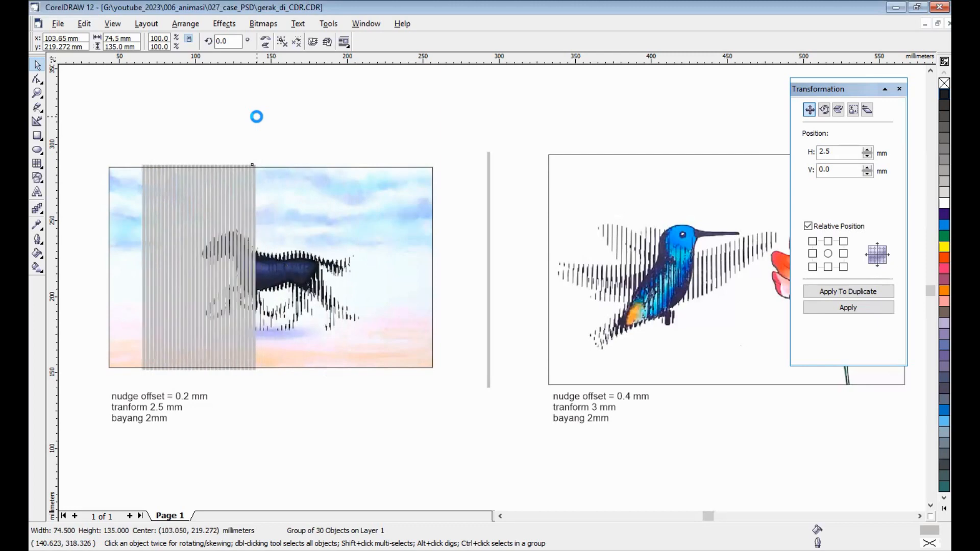
Nudge the grouped grey bars leftward in 0.2 mm increments clear of the horse's head until their centre reaches about x = 66 mm.
key(Left)
key(Left)
key(Left)
key(Left)
key(Left)
key(Left)
key(Left)
key(Left)
key(Left)
key(Left)
key(Left)
key(Left)
key(Left)
key(Left)
key(Left)
key(Left)
key(Left)
key(Left)
key(Left)
key(Left)
key(Left)
key(Left)
key(Left)
key(Left)
key(Left)
key(Left)
key(Left)
key(Left)
key(Left)
key(Left)
key(Left)
key(Left)
key(Left)
key(Left)
key(Left)
key(Left)
key(Left)
key(Left)
key(Left)
key(Left)
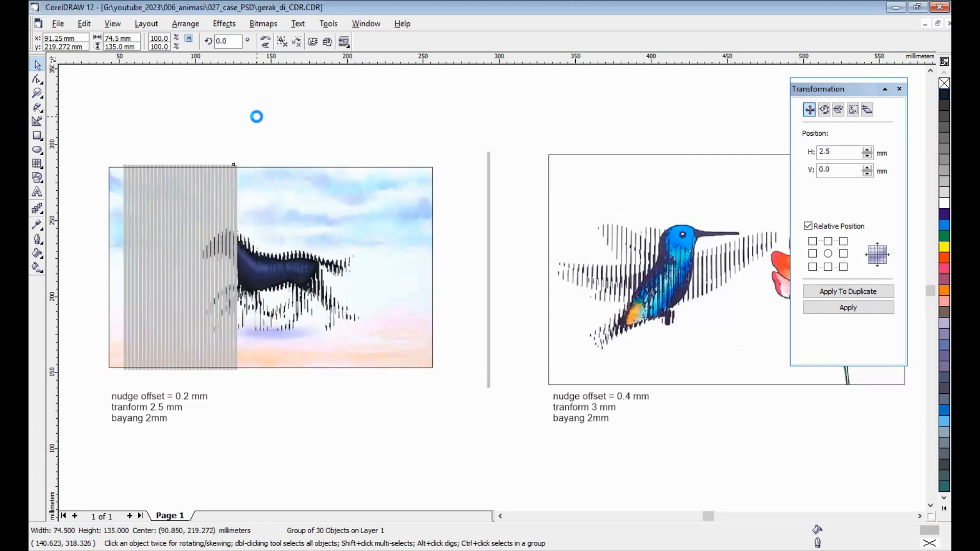
key(Left)
key(Left)
key(Left)
key(Left)
key(Left)
key(Left)
key(Left)
key(Left)
key(Left)
key(Left)
key(Left)
key(Left)
key(Left)
key(Left)
key(Left)
key(Left)
key(Left)
key(Left)
key(Left)
key(Left)
key(Left)
key(Left)
key(Left)
key(Left)
key(Left)
key(Left)
key(Left)
key(Left)
key(Left)
key(Left)
key(Left)
key(Left)
key(Left)
key(Left)
key(Left)
key(Left)
key(Left)
key(Left)
key(Left)
key(Left)
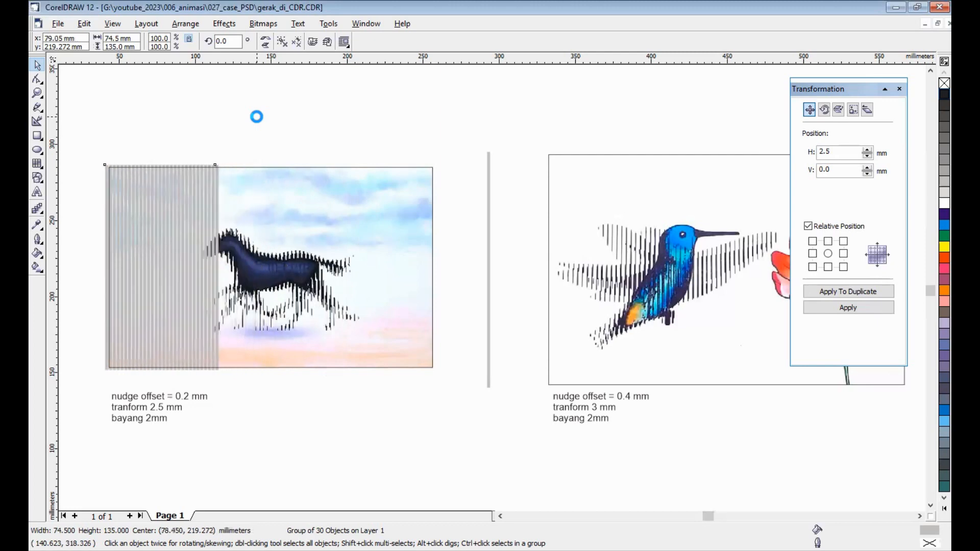
key(Left)
key(Left)
key(Left)
key(Left)
key(Left)
key(Left)
key(Left)
key(Left)
key(Left)
key(Left)
key(Left)
key(Left)
key(Left)
key(Left)
key(Left)
key(Left)
key(Left)
key(Left)
key(Left)
key(Left)
key(Left)
key(Left)
key(Left)
key(Left)
key(Left)
key(Left)
key(Left)
key(Left)
key(Left)
key(Left)
key(Left)
key(Left)
key(Left)
key(Left)
key(Left)
key(Left)
key(Left)
key(Left)
key(Left)
key(Left)
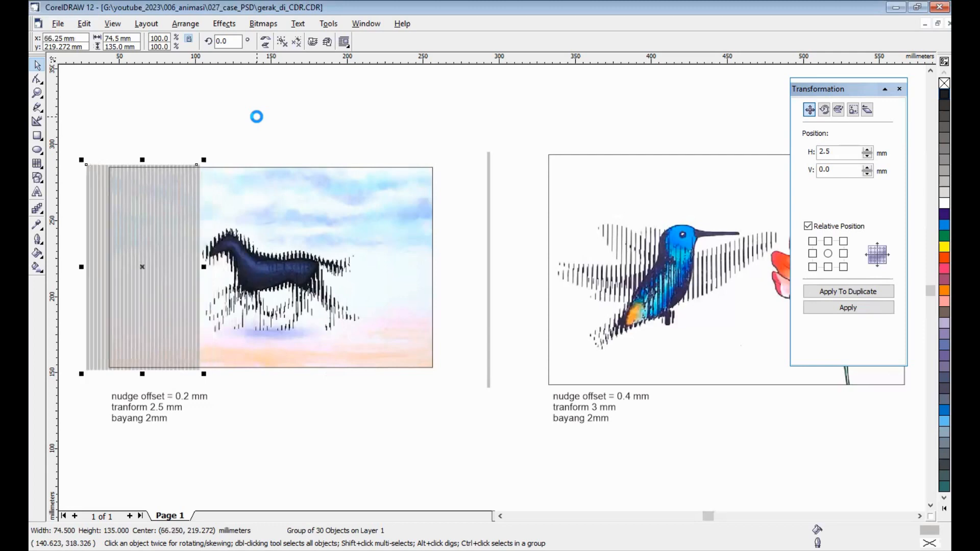
Deselect the bars over the horse picture and set the document's nudge offset to 0.4 mm.
click(525, 153)
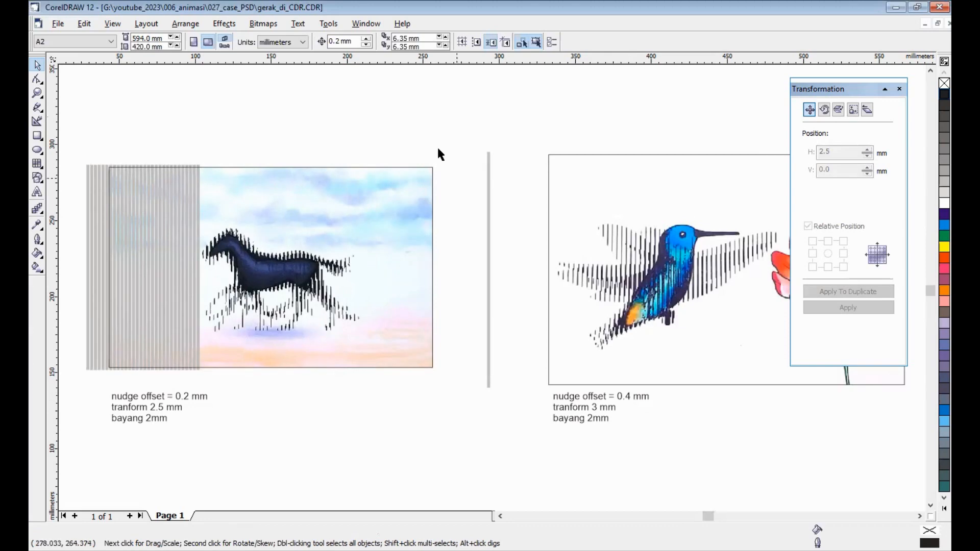
click(337, 41)
key(BackSpace)
text(4)
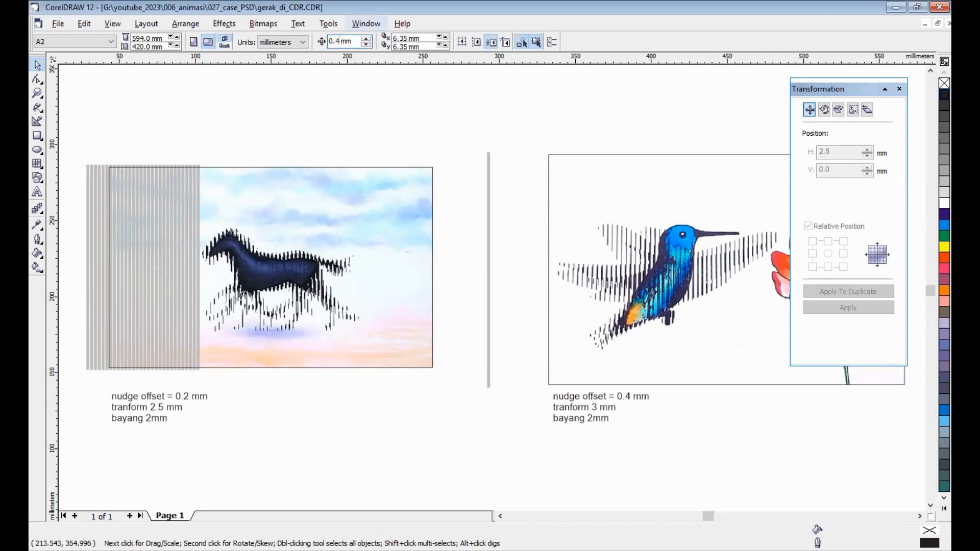
Duplicate the single grey bar beside the hummingbird picture at a 3 mm horizontal offset, repeating until there are 30 bars.
click(488, 286)
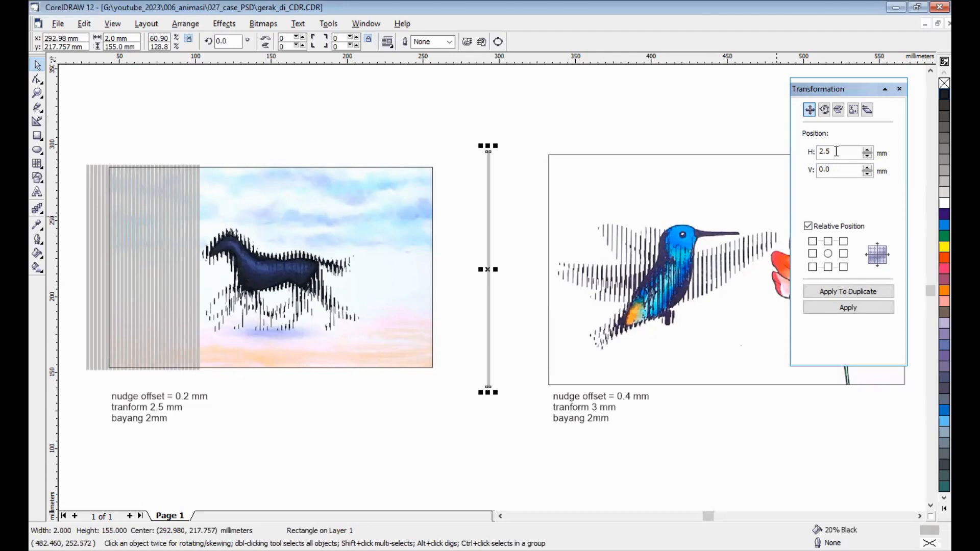
drag(837, 152, 811, 153)
text(3)
click(836, 169)
click(844, 153)
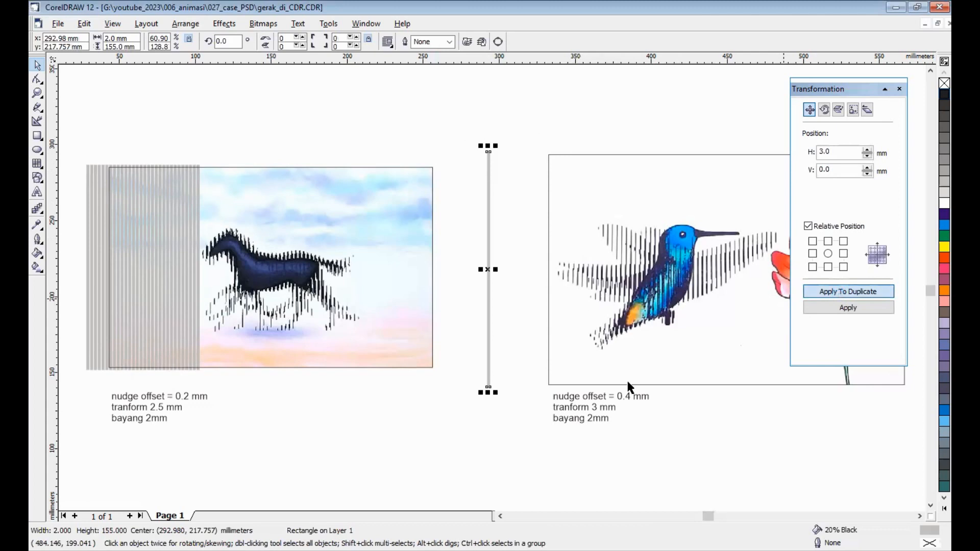
Nudge all 30 grey bars leftward in 0.4 mm increments off the hummingbird picture to about x = 280 mm, and group them.
drag(463, 129, 639, 396)
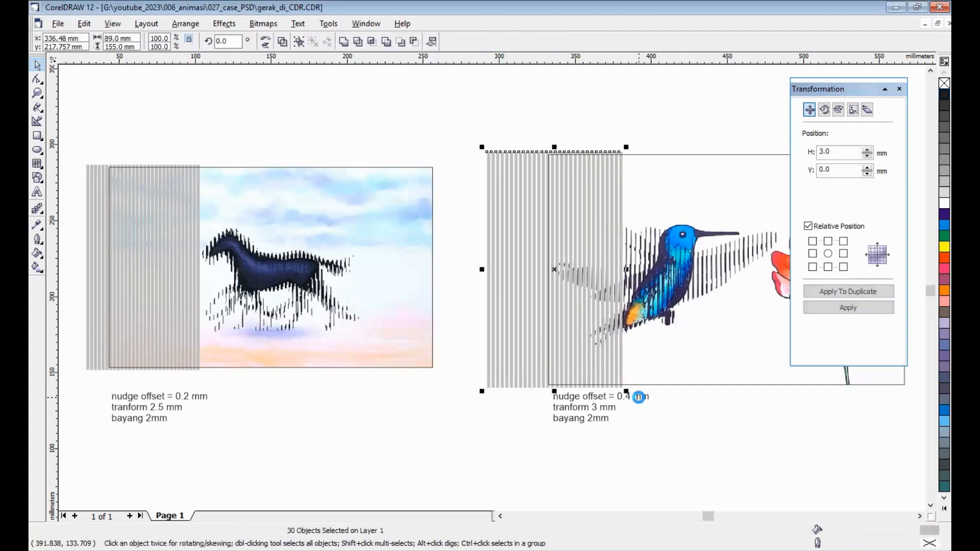
key(Left)
key(Left)
key(Left)
key(Left)
key(Left)
key(Left)
key(Left)
key(Left)
key(Left)
key(Left)
key(Left)
key(Left)
key(Left)
key(Left)
key(Left)
key(Left)
key(Left)
key(Left)
key(Left)
key(Left)
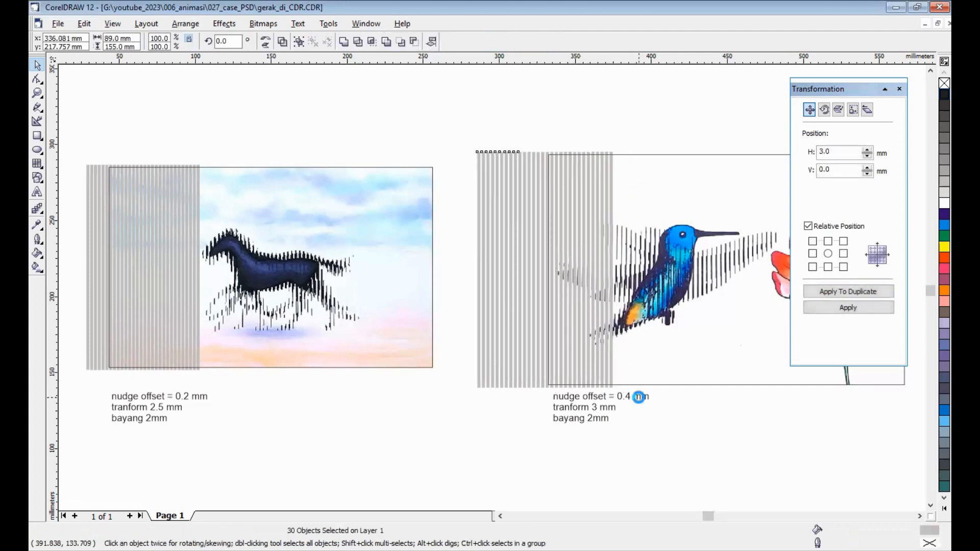
key(Left)
key(Left)
key(Left)
key(Left)
key(Left)
key(Left)
key(Left)
key(Left)
key(Left)
key(Left)
key(Left)
key(Left)
key(Left)
key(Left)
key(Left)
key(Left)
key(Left)
key(Left)
key(Left)
key(Left)
key(Left)
key(Left)
key(Left)
key(Left)
key(Left)
key(Left)
key(Left)
key(Left)
key(Left)
key(Left)
key(Left)
key(Left)
key(Left)
key(Left)
key(Left)
key(Left)
key(Left)
key(Left)
key(Left)
key(Left)
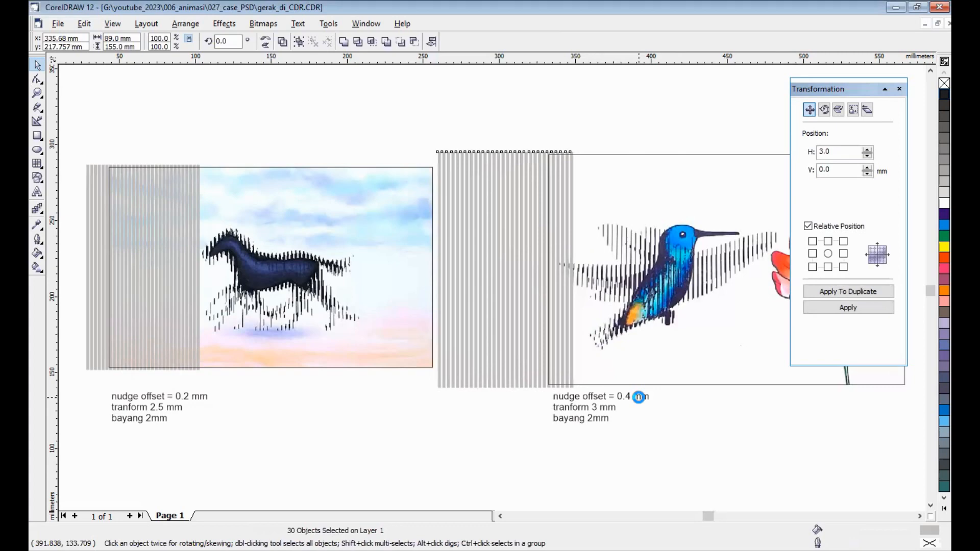
key(Left)
key(Left)
key(Left)
key(Left)
key(Left)
key(Left)
key(Left)
key(Left)
key(Left)
key(Left)
key(Left)
key(Left)
key(Left)
key(Left)
key(Left)
key(Left)
key(Left)
key(Left)
key(Left)
key(Left)
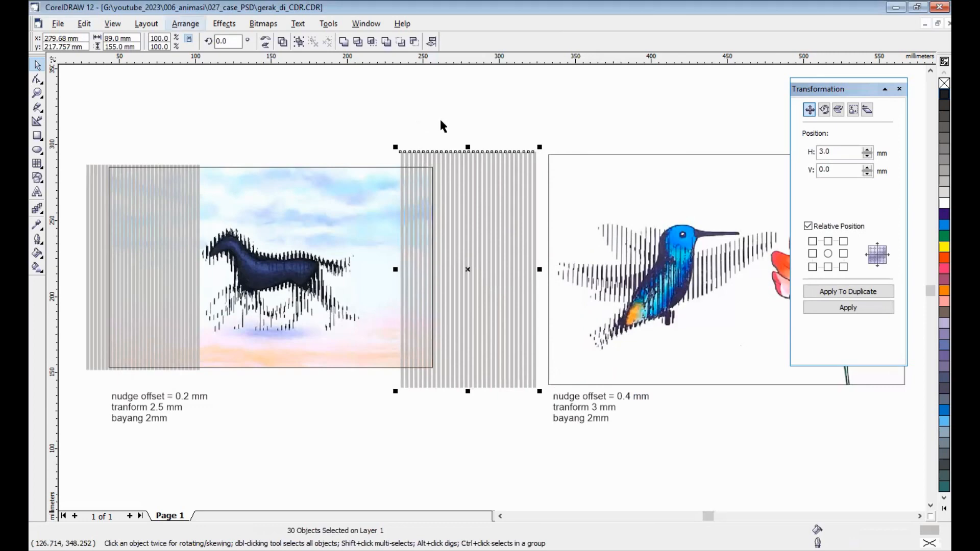
key(ctrl+g)
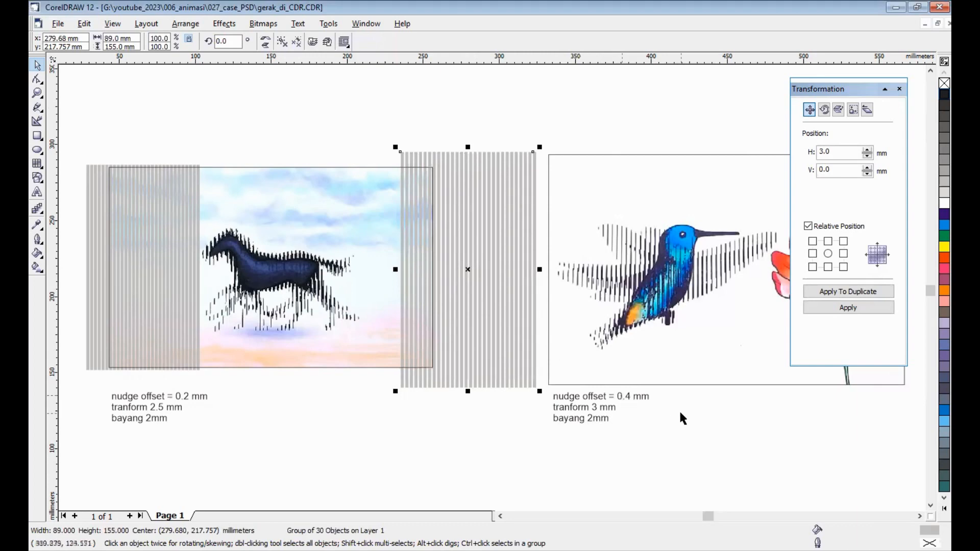
Nudge the group of 30 grey bars rightward in 0.4 mm increments over the hummingbird until its centre reaches about x = 427 mm.
click(508, 194)
key(Right)
key(Right)
key(Right)
key(Right)
key(Right)
key(Right)
key(Right)
key(Right)
key(Right)
key(Right)
key(Right)
key(Right)
key(Right)
key(Right)
key(Right)
key(Right)
key(Right)
key(Right)
key(Right)
key(Right)
key(Right)
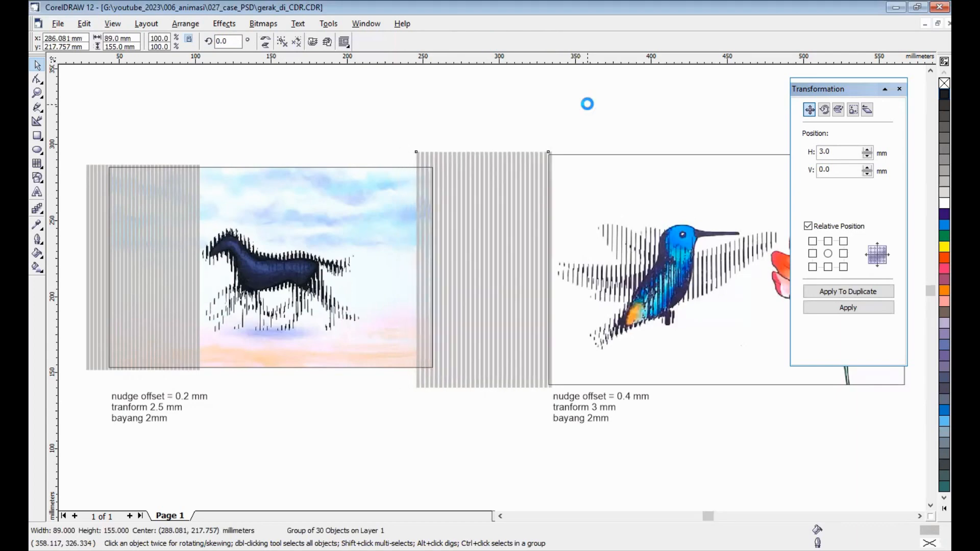
key(Right)
key(Right)
key(Right)
key(Right)
key(Right)
key(Right)
key(Right)
key(Right)
key(Right)
key(Right)
key(Right)
key(Right)
key(Right)
key(Right)
key(Right)
key(Right)
key(Right)
key(Right)
key(Right)
key(Right)
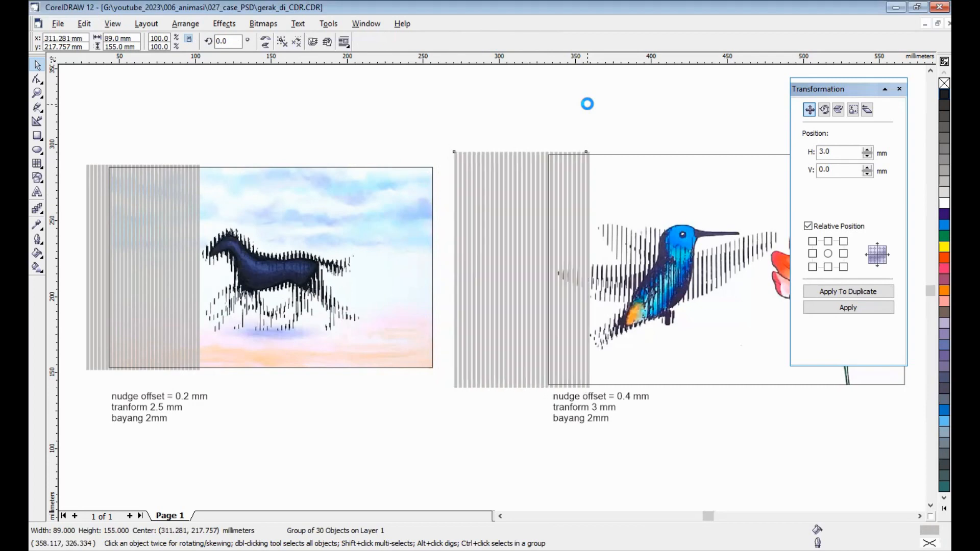
key(Right)
key(Right)
key(Right)
key(Right)
key(Right)
key(Right)
key(Right)
key(Right)
key(Right)
key(Right)
key(Right)
key(Right)
key(Right)
key(Right)
key(Right)
key(Right)
key(Right)
key(Right)
key(Right)
key(Right)
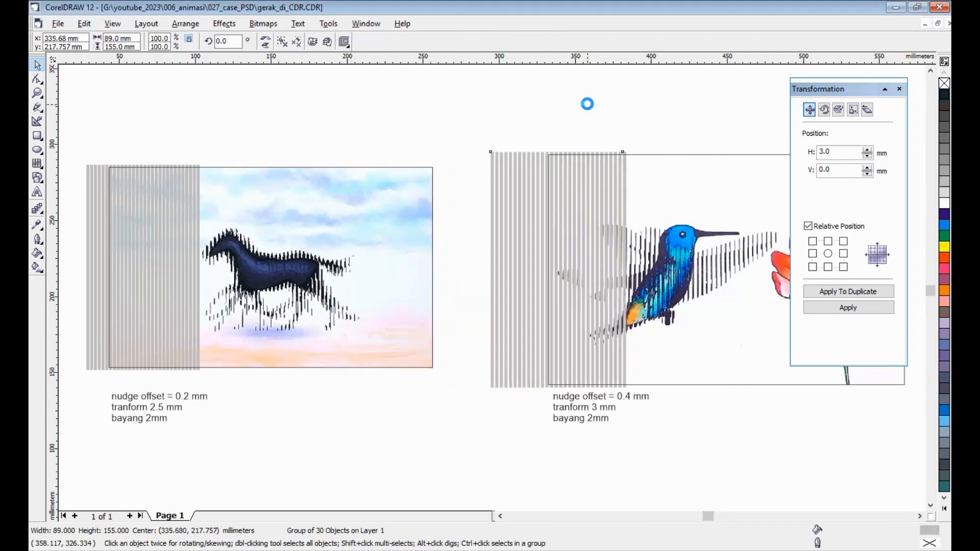
key(Right)
key(Right)
key(Right)
key(Right)
key(Right)
key(Right)
key(Right)
key(Right)
key(Right)
key(Right)
key(Right)
key(Right)
key(Right)
key(Right)
key(Right)
key(Right)
key(Right)
key(Right)
key(Right)
key(Right)
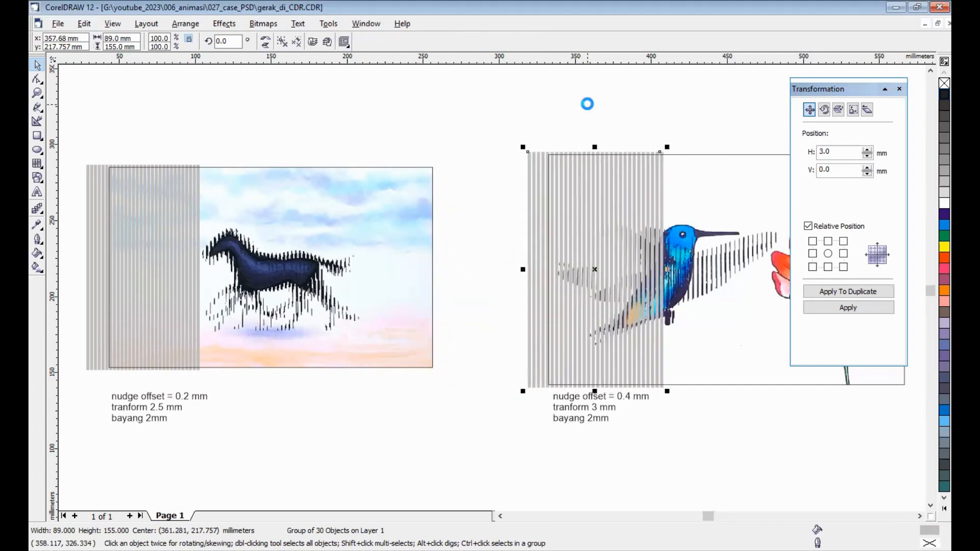
key(Right)
key(Right)
key(Right)
key(Right)
key(Right)
key(Right)
key(Right)
key(Right)
key(Right)
key(Right)
key(Right)
key(Right)
key(Right)
key(Right)
key(Right)
key(Right)
key(Right)
key(Right)
key(Right)
key(Right)
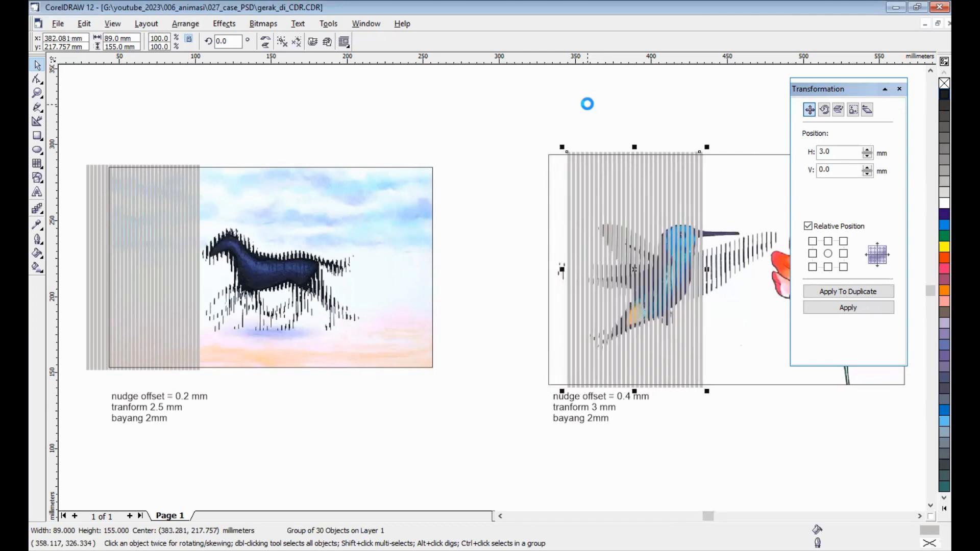
key(Right)
key(Right)
key(Right)
key(Right)
key(Right)
key(Right)
key(Right)
key(Right)
key(Right)
key(Right)
key(Right)
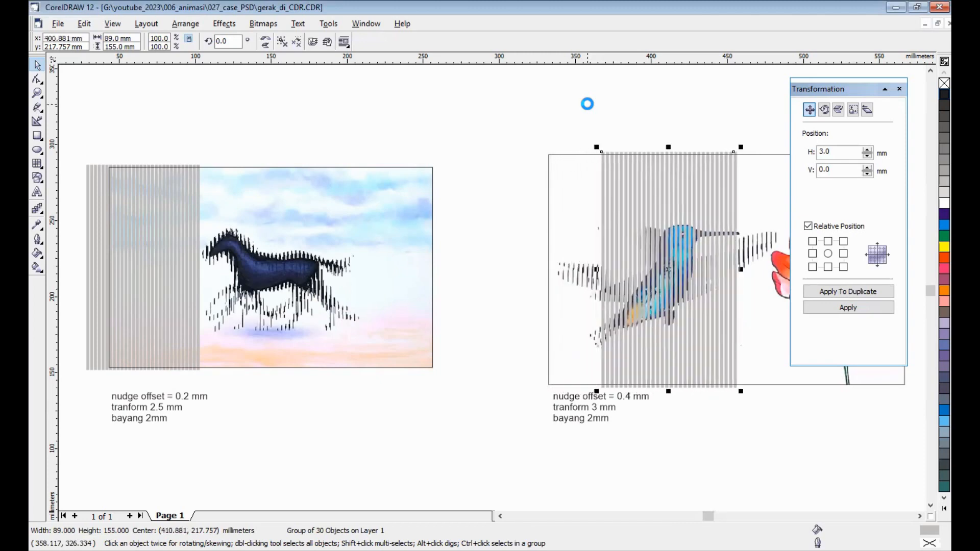
key(Right)
key(Right)
key(Right)
key(Right)
key(Right)
key(Right)
key(Right)
key(Right)
key(Right)
key(Right)
key(Right)
key(Right)
key(Right)
key(Right)
key(Right)
key(Right)
key(Right)
key(Right)
key(Right)
key(Right)
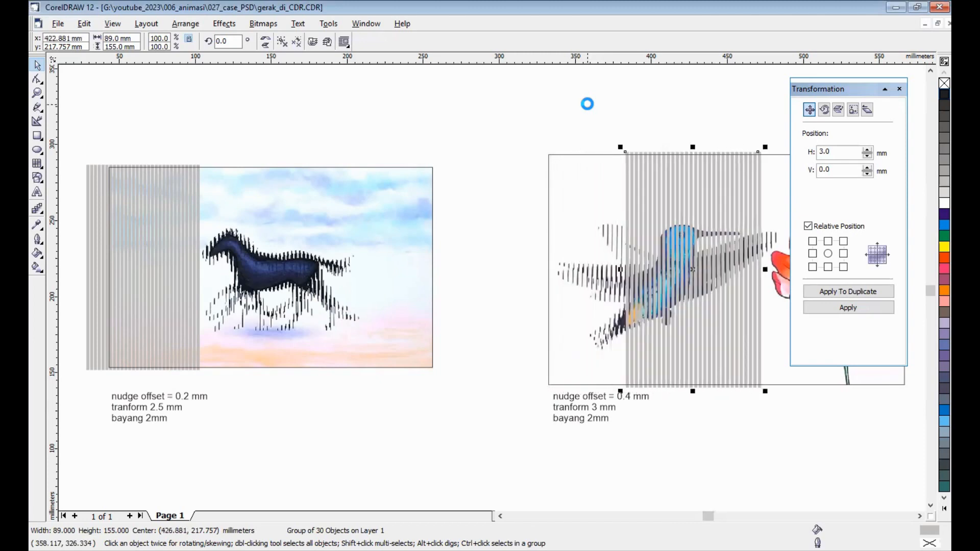
Nudge the group of 30 grey bars rightward in 0.4 mm increments past the hummingbird until its centre reaches about x = 522 mm.
key(Right)
key(Right)
key(Right)
key(Right)
key(Right)
key(Right)
key(Right)
key(Right)
key(Right)
key(Right)
key(Right)
key(Right)
key(Right)
key(Right)
key(Right)
key(Right)
key(Right)
key(Right)
key(Right)
key(Right)
key(Right)
key(Right)
key(Right)
key(Right)
key(Right)
key(Right)
key(Right)
key(Right)
key(Right)
key(Right)
key(Right)
key(Right)
key(Right)
key(Right)
key(Right)
key(Right)
key(Right)
key(Right)
key(Right)
key(Right)
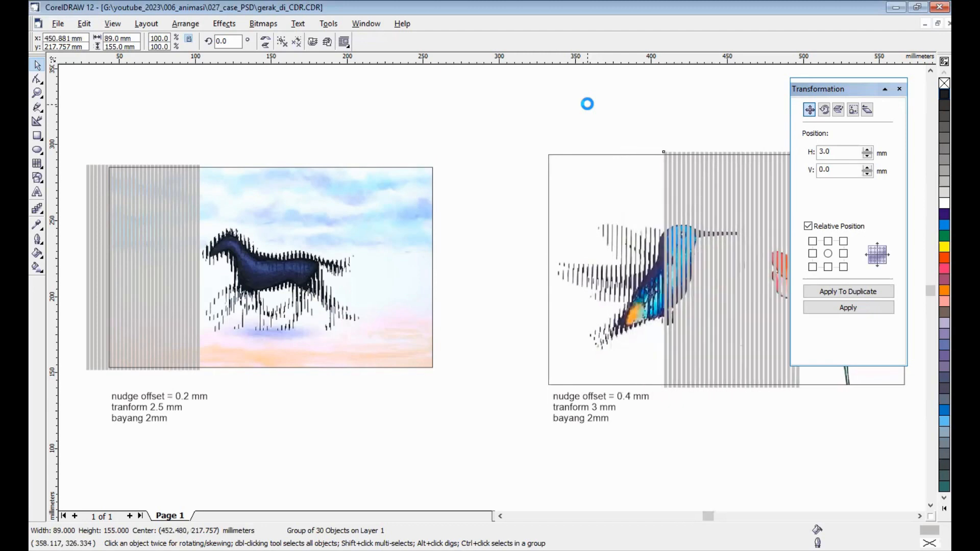
key(Right)
key(Right)
key(Right)
key(Right)
key(Right)
key(Right)
key(Right)
key(Right)
key(Right)
key(Right)
key(Right)
key(Right)
key(Right)
key(Right)
key(Right)
key(Right)
key(Right)
key(Right)
key(Right)
key(Right)
key(Right)
key(Right)
key(Right)
key(Right)
key(Right)
key(Right)
key(Right)
key(Right)
key(Right)
key(Right)
key(Right)
key(Right)
key(Right)
key(Right)
key(Right)
key(Right)
key(Right)
key(Right)
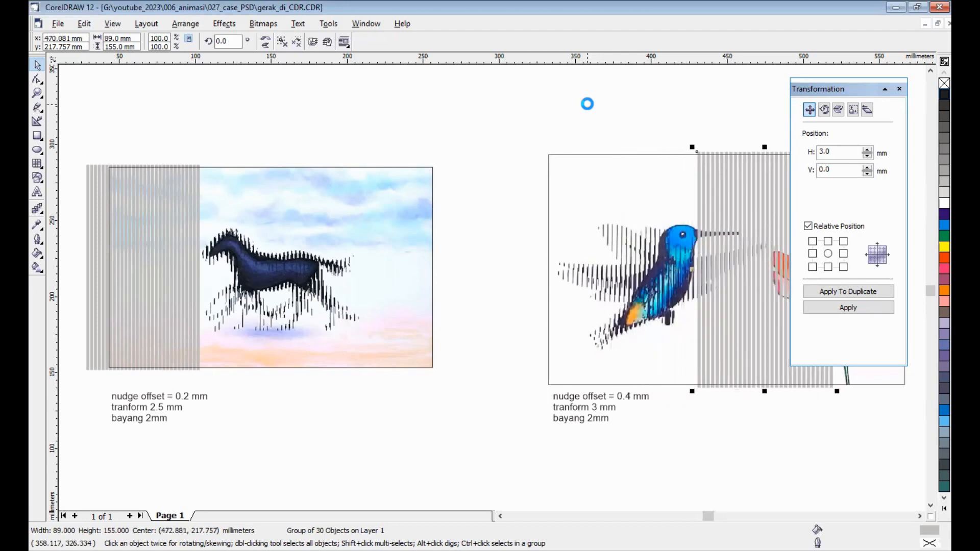
key(Right)
key(Right)
key(Right)
key(Right)
key(Right)
key(Right)
key(Right)
key(Right)
key(Right)
key(Right)
key(Right)
key(Right)
key(Right)
key(Right)
key(Right)
key(Right)
key(Right)
key(Right)
key(Right)
key(Right)
key(Right)
key(Right)
key(Right)
key(Right)
key(Right)
key(Right)
key(Right)
key(Right)
key(Right)
key(Right)
key(Right)
key(Right)
key(Right)
key(Right)
key(Right)
key(Right)
key(Right)
key(Right)
key(Right)
key(Right)
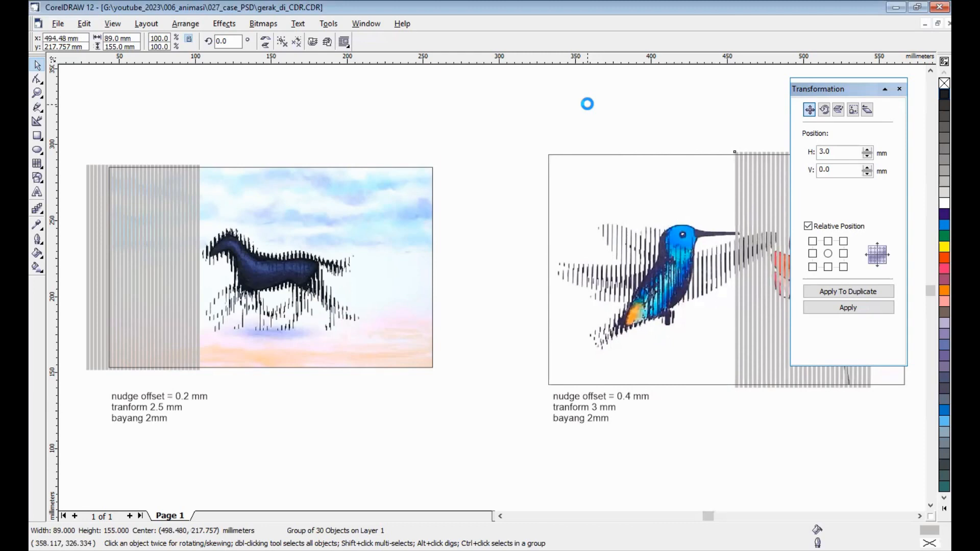
key(Right)
key(Right)
key(Right)
key(Right)
key(Right)
key(Right)
key(Right)
key(Right)
key(Right)
key(Right)
key(Right)
key(Right)
key(Right)
key(Right)
key(Right)
key(Right)
key(Right)
key(Right)
key(Right)
key(Right)
key(Right)
key(Right)
key(Right)
key(Right)
key(Right)
key(Right)
key(Right)
key(Right)
key(Right)
key(Right)
key(Right)
key(Right)
key(Right)
key(Right)
key(Right)
key(Right)
key(Right)
key(Right)
key(Right)
key(Right)
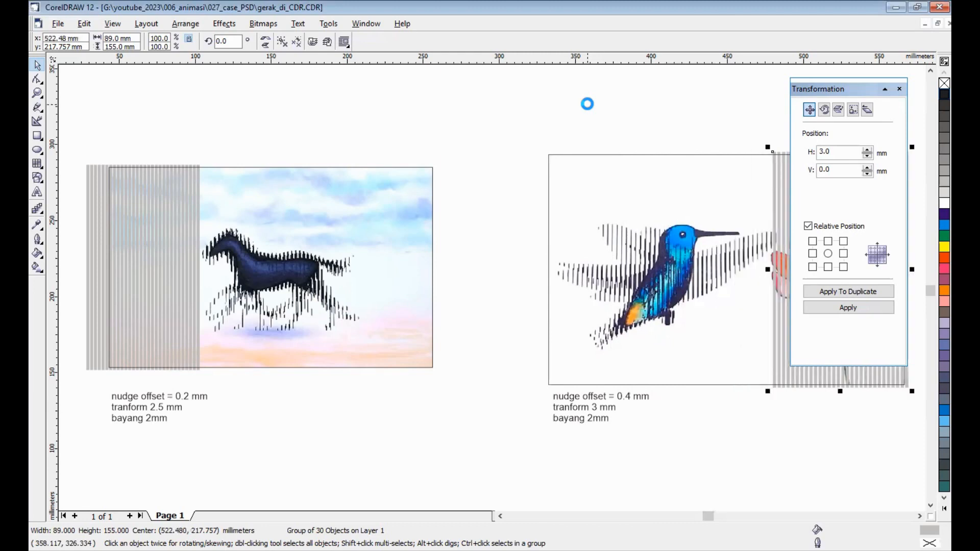
Nudge the group of 30 grey bars rightward in 0.4 mm increments until its centre reaches about x = 529 mm.
key(Right)
key(Right)
key(Right)
key(Right)
key(Right)
key(Right)
key(Right)
key(Right)
key(Right)
key(Right)
key(Right)
key(Right)
key(Right)
key(Right)
key(Right)
key(Right)
key(Right)
Nudge the group of 30 grey bars leftward in 0.4 mm increments back over the hummingbird until its centre reaches about x = 456 mm.
key(Left)
key(Left)
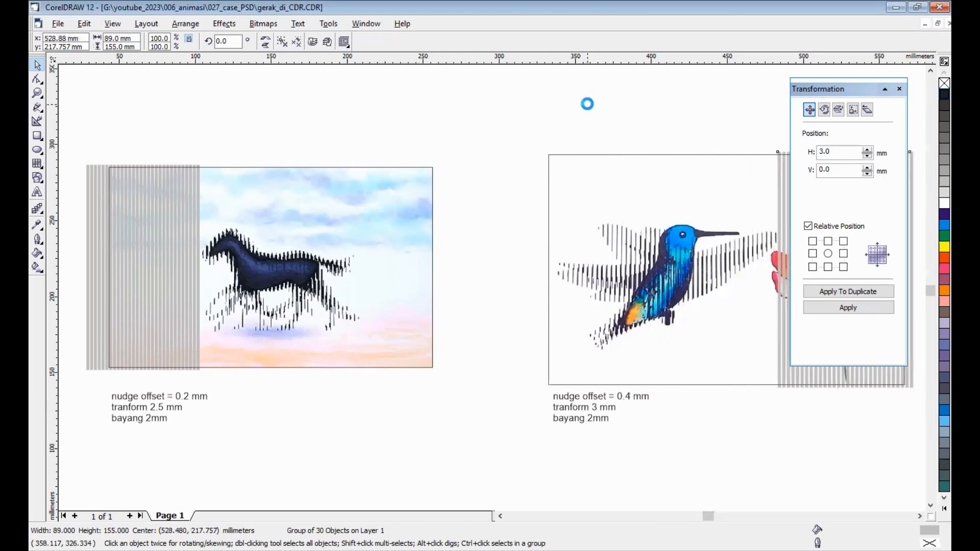
key(Left)
key(Left)
key(Left)
key(Left)
key(Left)
key(Left)
key(Left)
key(Left)
key(Left)
key(Left)
key(Left)
key(Left)
key(Left)
key(Left)
key(Left)
key(Left)
key(Left)
key(Left)
key(Left)
key(Left)
key(Left)
key(Left)
key(Left)
key(Left)
key(Left)
key(Left)
key(Left)
key(Left)
key(Left)
key(Left)
key(Left)
key(Left)
key(Left)
key(Left)
key(Left)
key(Left)
key(Left)
key(Left)
key(Left)
key(Left)
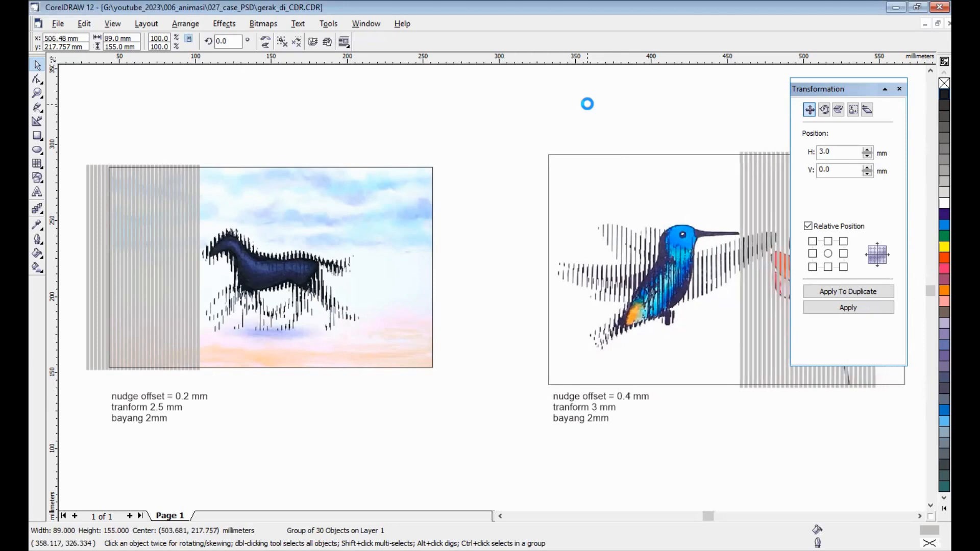
key(Left)
key(Left)
key(Left)
key(Left)
key(Left)
key(Left)
key(Left)
key(Left)
key(Left)
key(Left)
key(Left)
key(Left)
key(Left)
key(Left)
key(Left)
key(Left)
key(Left)
key(Left)
key(Left)
key(Left)
key(Left)
key(Left)
key(Left)
key(Left)
key(Left)
key(Left)
key(Left)
key(Left)
key(Left)
key(Left)
key(Left)
key(Left)
key(Left)
key(Left)
key(Left)
key(Left)
key(Left)
key(Left)
key(Left)
key(Left)
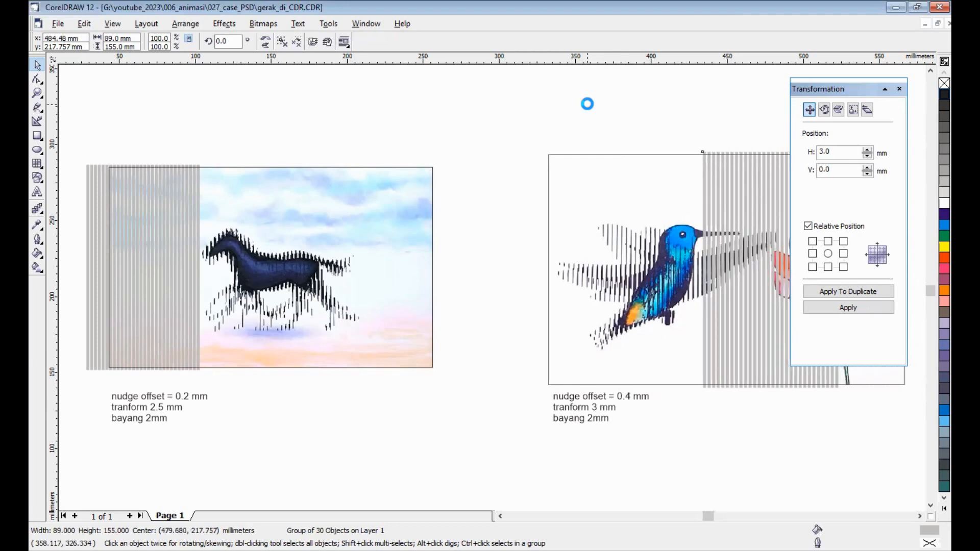
key(Left)
key(Left)
key(Left)
key(Left)
key(Left)
key(Left)
key(Left)
key(Left)
key(Left)
key(Left)
key(Left)
key(Left)
key(Left)
key(Left)
key(Left)
key(Left)
key(Left)
key(Left)
key(Left)
key(Left)
key(Left)
key(Left)
key(Left)
key(Left)
key(Left)
key(Left)
key(Left)
key(Left)
key(Left)
key(Left)
key(Left)
key(Left)
key(Left)
key(Left)
key(Left)
key(Left)
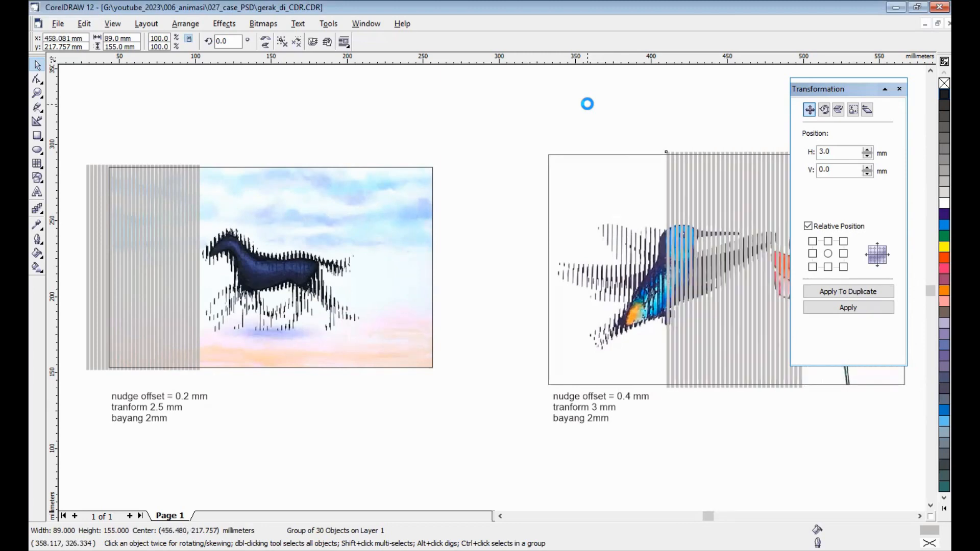
Nudge the group of 30 grey bars leftward in 0.4 mm increments across the hummingbird until its centre reaches about x = 359 mm.
key(Left)
key(Left)
key(Left)
key(Left)
key(Left)
key(Left)
key(Left)
key(Left)
key(Left)
key(Left)
key(Left)
key(Left)
key(Left)
key(Left)
key(Left)
key(Left)
key(Left)
key(Left)
key(Left)
key(Left)
key(Left)
key(Left)
key(Left)
key(Left)
key(Left)
key(Left)
key(Left)
key(Left)
key(Left)
key(Left)
key(Left)
key(Left)
key(Left)
key(Left)
key(Left)
key(Left)
key(Left)
key(Left)
key(Left)
key(Left)
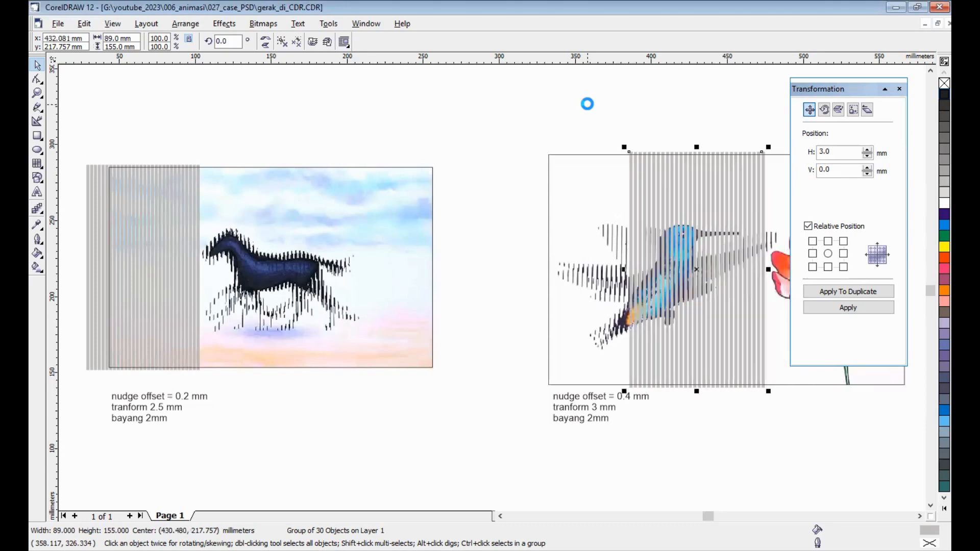
key(Left)
key(Left)
key(Left)
key(Left)
key(Left)
key(Left)
key(Left)
key(Left)
key(Left)
key(Left)
key(Left)
key(Left)
key(Left)
key(Left)
key(Left)
key(Left)
key(Left)
key(Left)
key(Left)
key(Left)
key(Left)
key(Left)
key(Left)
key(Left)
key(Left)
key(Left)
key(Left)
key(Left)
key(Left)
key(Left)
key(Left)
key(Left)
key(Left)
key(Left)
key(Left)
key(Left)
key(Left)
key(Left)
key(Left)
key(Left)
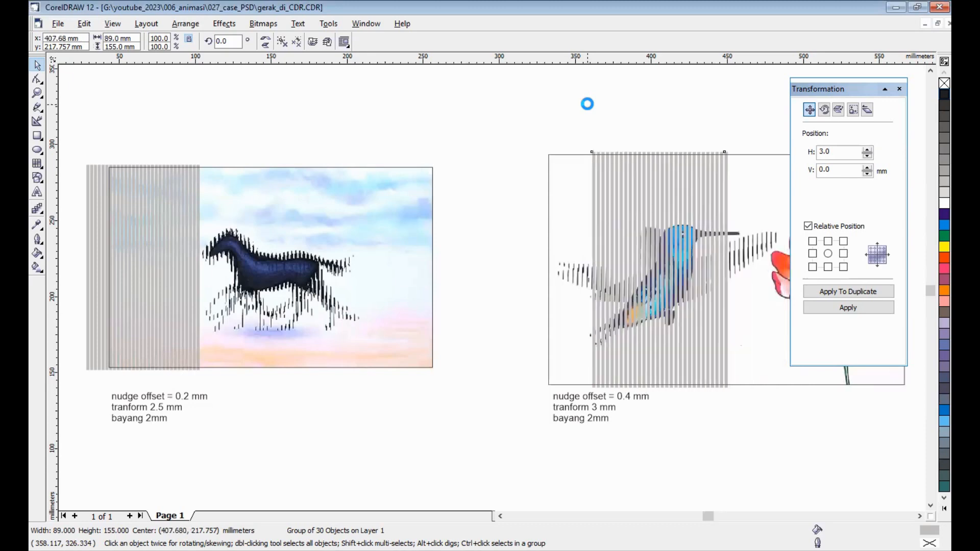
key(Left)
key(Left)
key(Left)
key(Left)
key(Left)
key(Left)
key(Left)
key(Left)
key(Left)
key(Left)
key(Left)
key(Left)
key(Left)
key(Left)
key(Left)
key(Left)
key(Left)
key(Left)
key(Left)
key(Left)
key(Left)
key(Left)
key(Left)
key(Left)
key(Left)
key(Left)
key(Left)
key(Left)
key(Left)
key(Left)
key(Left)
key(Left)
key(Left)
key(Left)
key(Left)
key(Left)
key(Left)
key(Left)
key(Left)
key(Left)
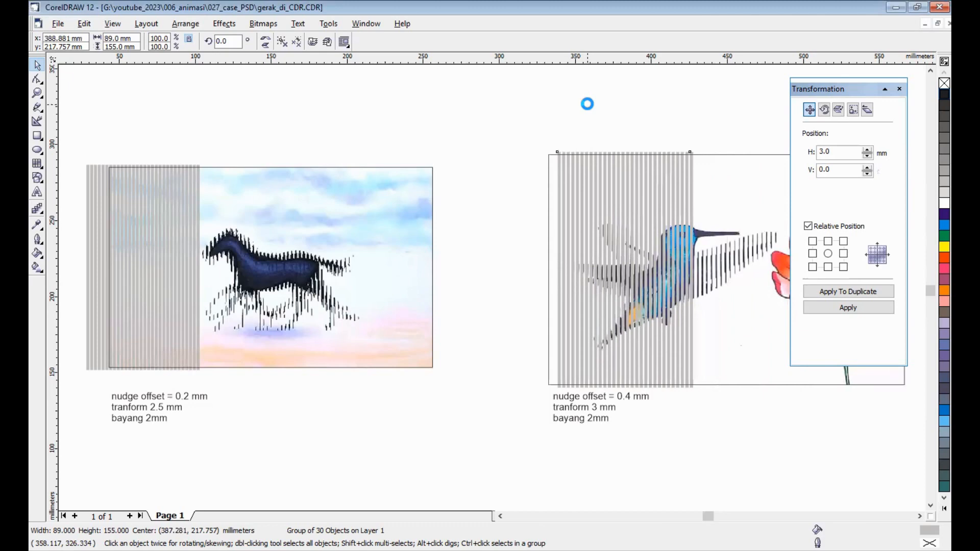
key(Left)
key(Left)
key(Left)
key(Left)
key(Left)
key(Left)
key(Left)
key(Left)
key(Left)
key(Left)
key(Left)
key(Left)
key(Left)
key(Left)
key(Left)
key(Left)
key(Left)
key(Left)
key(Left)
key(Left)
key(Left)
key(Left)
key(Left)
key(Left)
key(Left)
key(Left)
key(Left)
key(Left)
key(Left)
key(Left)
key(Left)
key(Left)
key(Left)
key(Left)
key(Left)
key(Left)
key(Left)
key(Left)
key(Left)
key(Left)
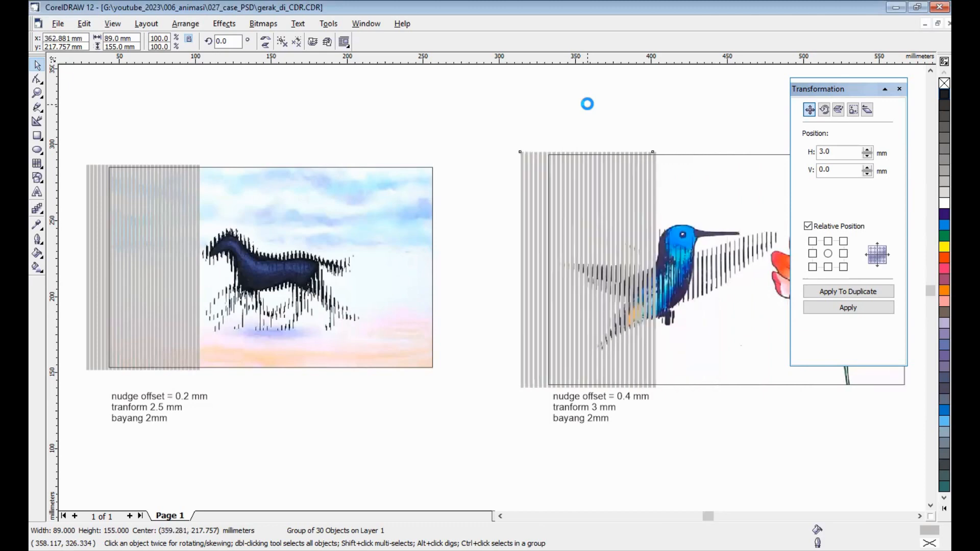
Nudge the group of 30 grey bars leftward in 0.4 mm increments off the hummingbird picture until its centre reaches about x = 276 mm.
key(Left)
key(Left)
key(Left)
key(Left)
key(Left)
key(Left)
key(Left)
key(Left)
key(Left)
key(Left)
key(Left)
key(Left)
key(Left)
key(Left)
key(Left)
key(Left)
key(Left)
key(Left)
key(Left)
key(Left)
key(Left)
key(Left)
key(Left)
key(Left)
key(Left)
key(Left)
key(Left)
key(Left)
key(Left)
key(Left)
key(Left)
key(Left)
key(Left)
key(Left)
key(Left)
key(Left)
key(Left)
key(Left)
key(Left)
key(Left)
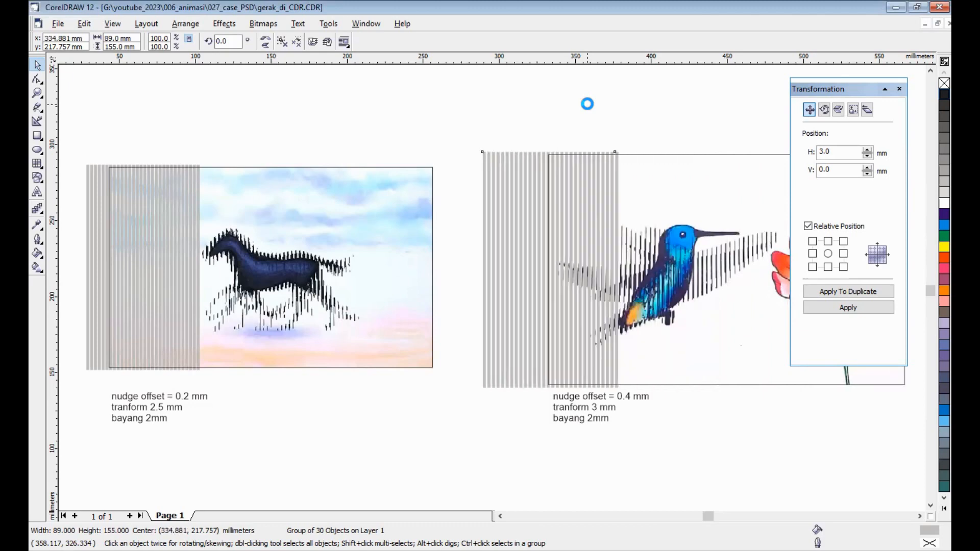
key(Left)
key(Left)
key(Left)
key(Left)
key(Left)
key(Left)
key(Left)
key(Left)
key(Left)
key(Left)
key(Left)
key(Left)
key(Left)
key(Left)
key(Left)
key(Left)
key(Left)
key(Left)
key(Left)
key(Left)
key(Left)
key(Left)
key(Left)
key(Left)
key(Left)
key(Left)
key(Left)
key(Left)
key(Left)
key(Left)
key(Left)
key(Left)
key(Left)
key(Left)
key(Left)
key(Left)
key(Left)
key(Left)
key(Left)
key(Left)
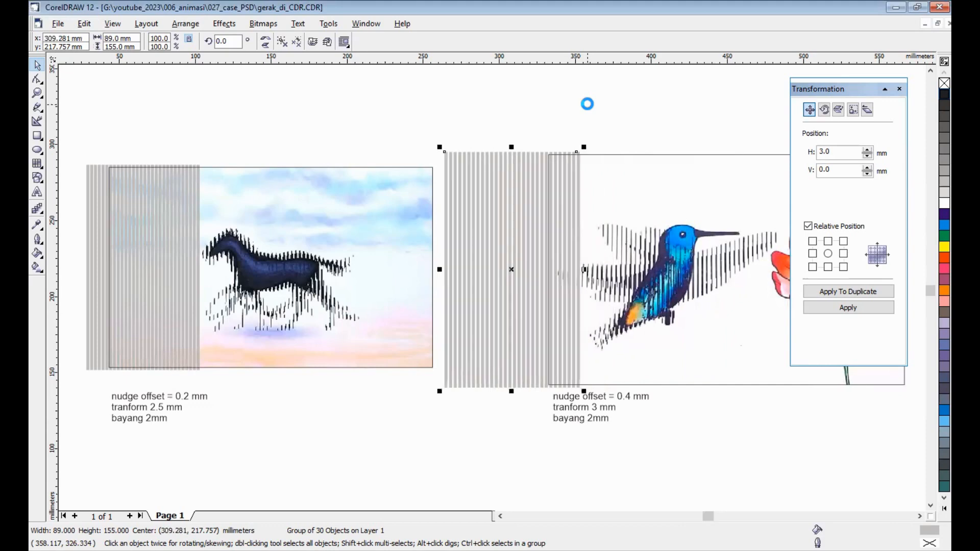
key(Left)
key(Left)
key(Left)
key(Left)
key(Left)
key(Left)
key(Left)
key(Left)
key(Left)
key(Left)
key(Left)
key(Left)
key(Left)
key(Left)
key(Left)
key(Left)
key(Left)
key(Left)
key(Left)
key(Left)
key(Left)
key(Left)
key(Left)
key(Left)
key(Left)
key(Left)
key(Left)
key(Left)
key(Left)
key(Left)
key(Left)
key(Left)
key(Left)
key(Left)
key(Left)
key(Left)
key(Left)
key(Left)
key(Left)
key(Left)
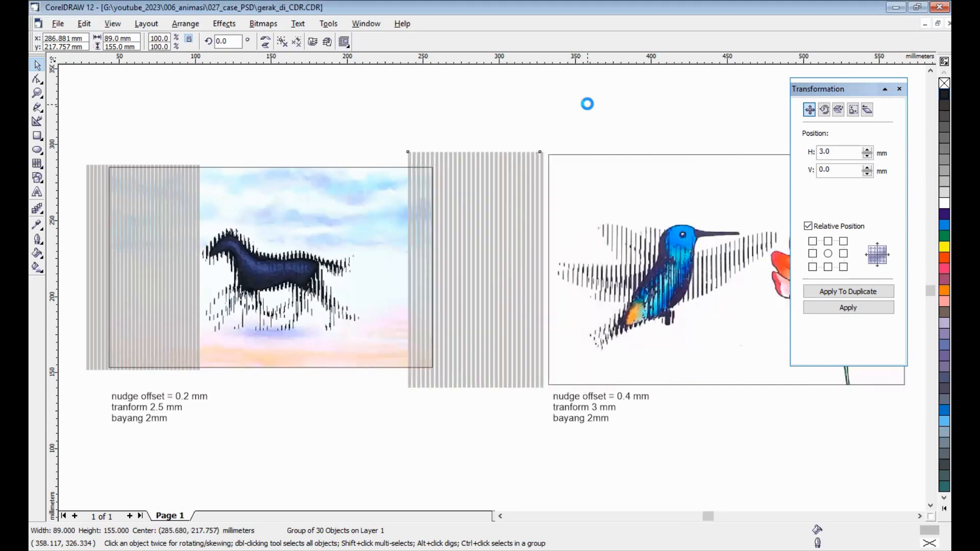
key(Left)
key(Left)
key(Left)
key(Left)
key(Left)
key(Left)
key(Left)
key(Left)
key(Left)
key(Left)
key(Left)
key(Left)
key(Left)
key(Left)
key(Left)
key(Left)
key(Left)
key(Left)
key(Left)
key(Left)
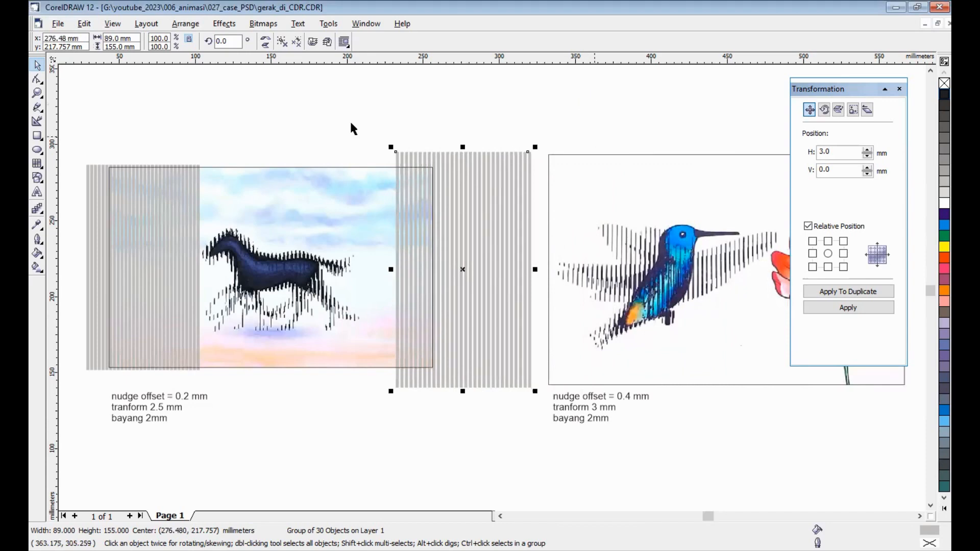
Select the taller group of 30 grey bars between the two pictures and nudge it rightward in 0.4 mm increments until its centre reaches about x = 300 mm.
click(70, 155)
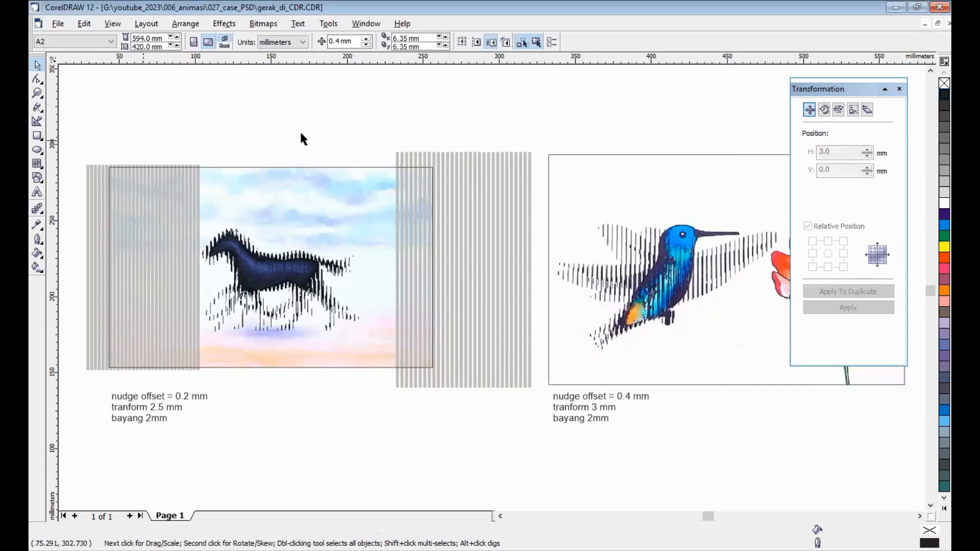
drag(357, 122, 553, 410)
key(ctrl+r)
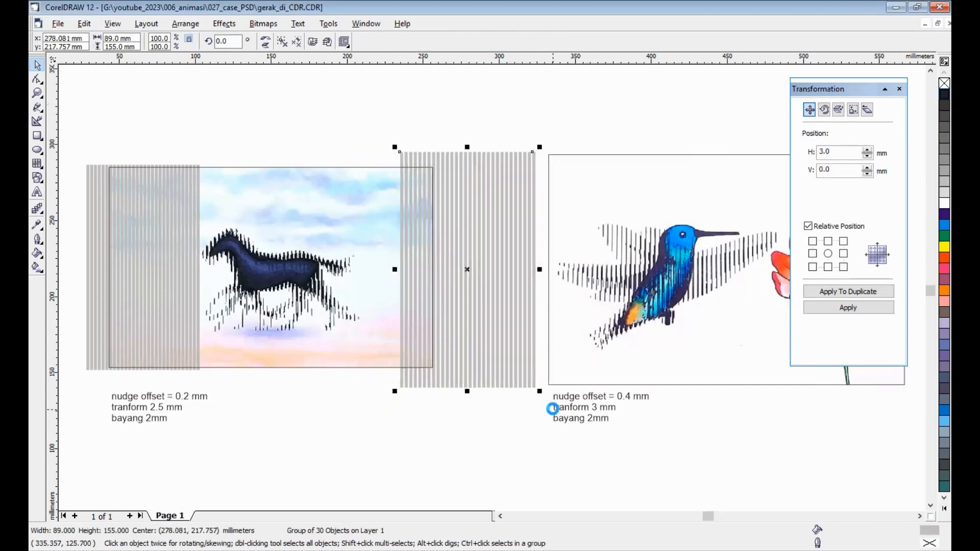
key(Right)
key(Right)
key(Right)
key(Right)
key(Right)
key(Right)
key(Right)
key(Right)
key(Right)
key(Right)
key(Right)
key(Right)
key(Right)
key(Right)
key(Right)
key(Right)
key(Right)
key(Right)
key(Right)
key(Right)
key(Right)
key(Right)
key(Right)
key(Right)
key(Right)
key(Right)
key(Right)
key(Right)
key(Right)
key(Right)
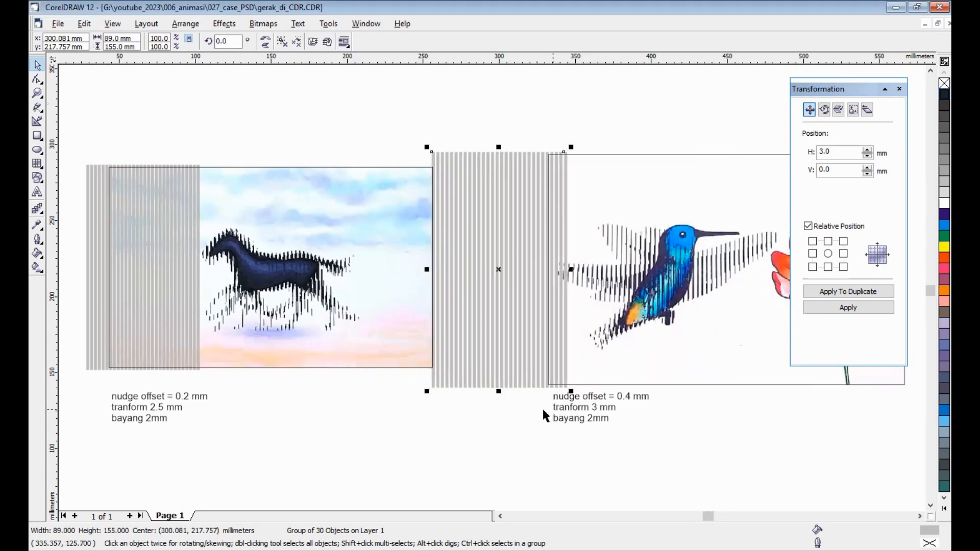
click(91, 195)
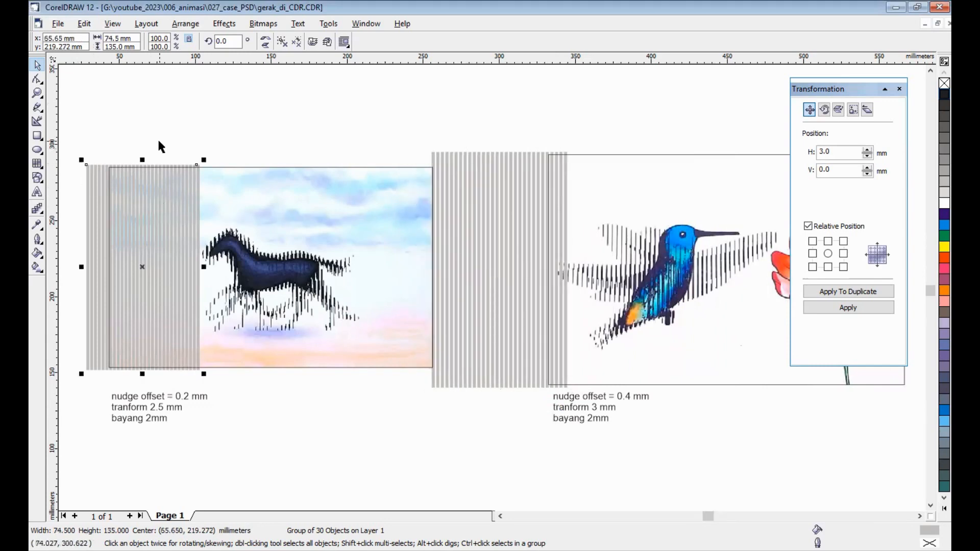
click(159, 137)
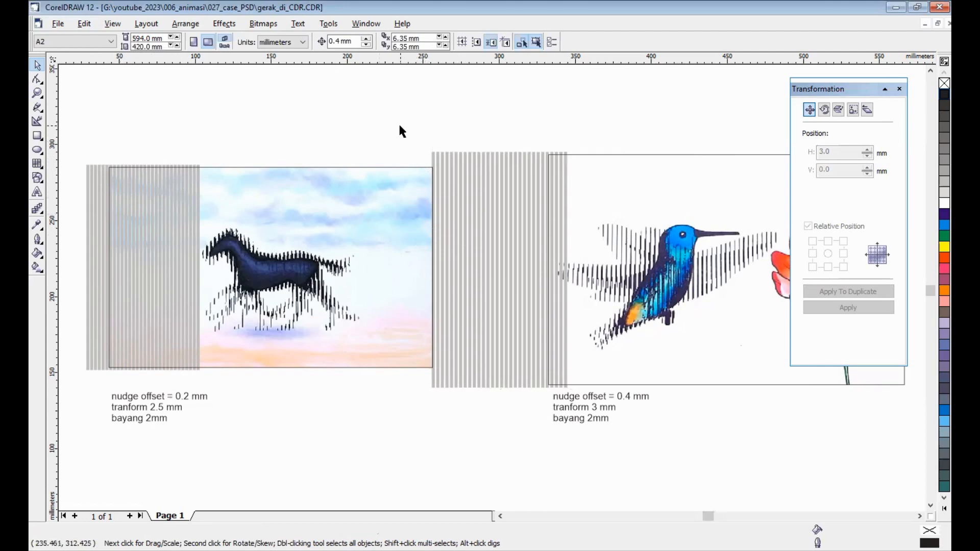
click(92, 178)
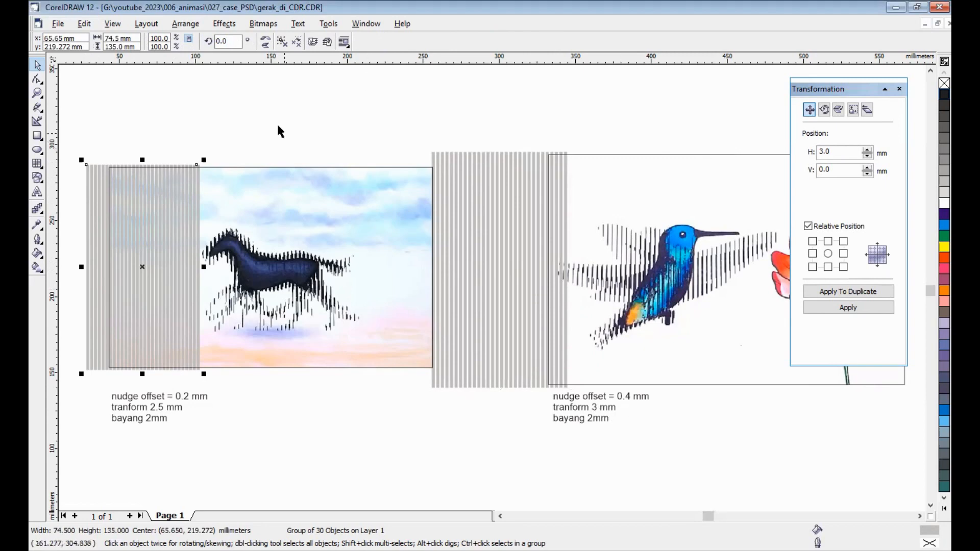
click(270, 146)
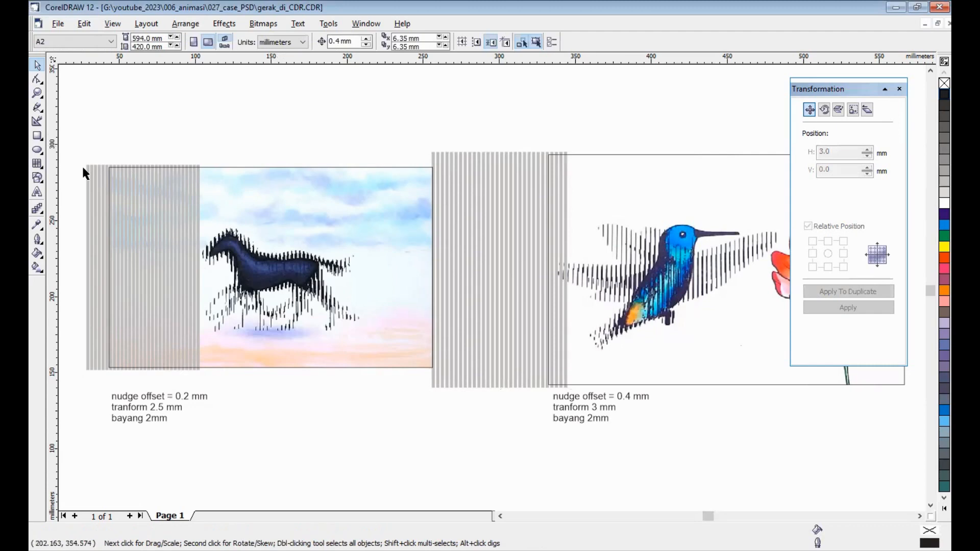
Select the shorter group of 30 grey bars and nudge it rightward in 0.4 mm increments over the horse until its centre reaches about x = 133 mm.
key(Tab)
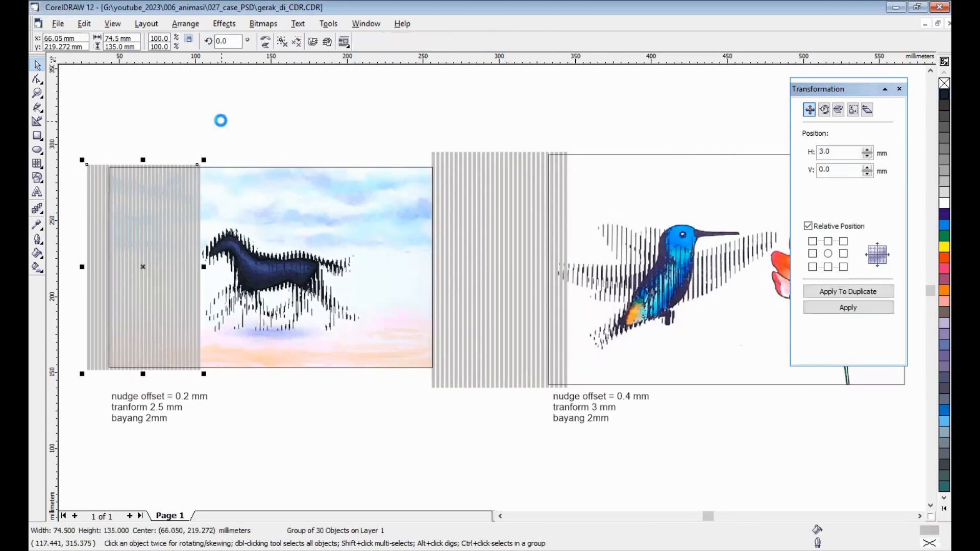
key(Right)
key(Right)
key(Right)
key(Right)
key(Right)
key(Right)
key(Right)
key(Right)
key(Right)
key(Right)
key(Right)
key(Right)
key(Right)
key(Right)
key(Right)
key(Right)
key(Right)
key(Right)
key(Right)
key(Right)
key(Right)
key(Right)
key(Right)
key(Right)
key(Right)
key(Right)
key(Right)
key(Right)
key(Right)
key(Right)
key(Right)
key(Right)
key(Right)
key(Right)
key(Right)
key(Right)
key(Right)
key(Right)
key(Right)
key(Right)
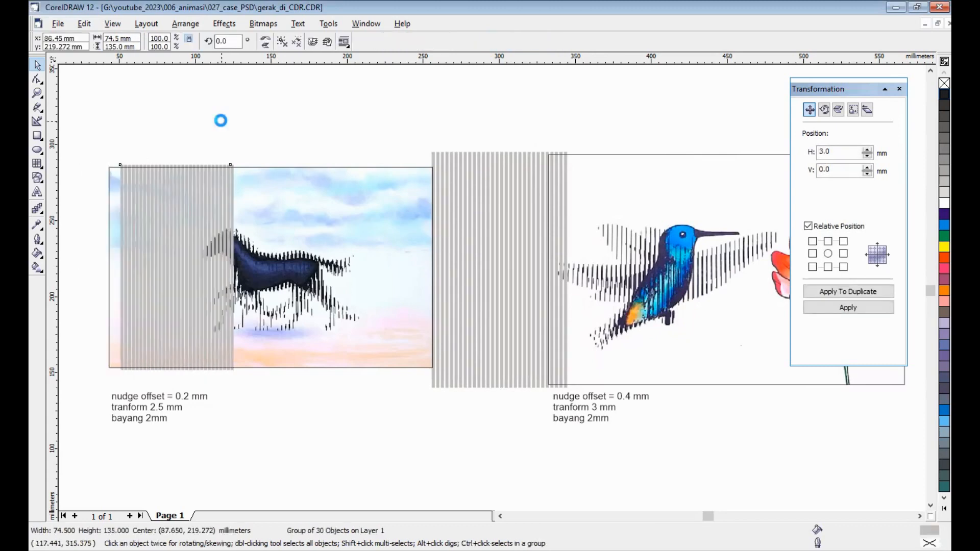
key(Right)
key(Right)
key(Right)
key(Right)
key(Right)
key(Right)
key(Right)
key(Right)
key(Right)
key(Right)
key(Right)
key(Right)
key(Right)
key(Right)
key(Right)
key(Right)
key(Right)
key(Right)
key(Right)
key(Right)
key(Right)
key(Right)
key(Right)
key(Right)
key(Right)
key(Right)
key(Right)
key(Right)
key(Right)
key(Right)
key(Right)
key(Right)
key(Right)
key(Right)
key(Right)
key(Right)
key(Right)
key(Right)
key(Right)
key(Right)
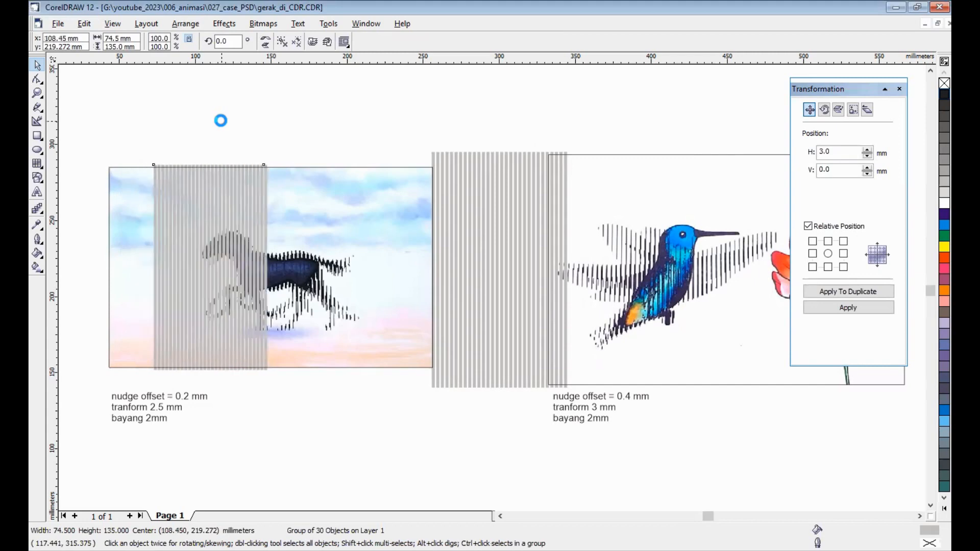
key(Right)
key(Right)
key(Right)
key(Right)
key(Right)
key(Right)
key(Right)
key(Right)
key(Right)
key(Right)
key(Right)
key(Right)
key(Right)
key(Right)
key(Right)
key(Right)
key(Right)
key(Right)
key(Right)
key(Right)
key(Right)
key(Right)
key(Right)
key(Right)
key(Right)
key(Right)
key(Right)
key(Right)
key(Right)
key(Right)
key(Right)
key(Right)
key(Right)
key(Right)
key(Right)
key(Right)
key(Right)
key(Right)
key(Right)
key(Right)
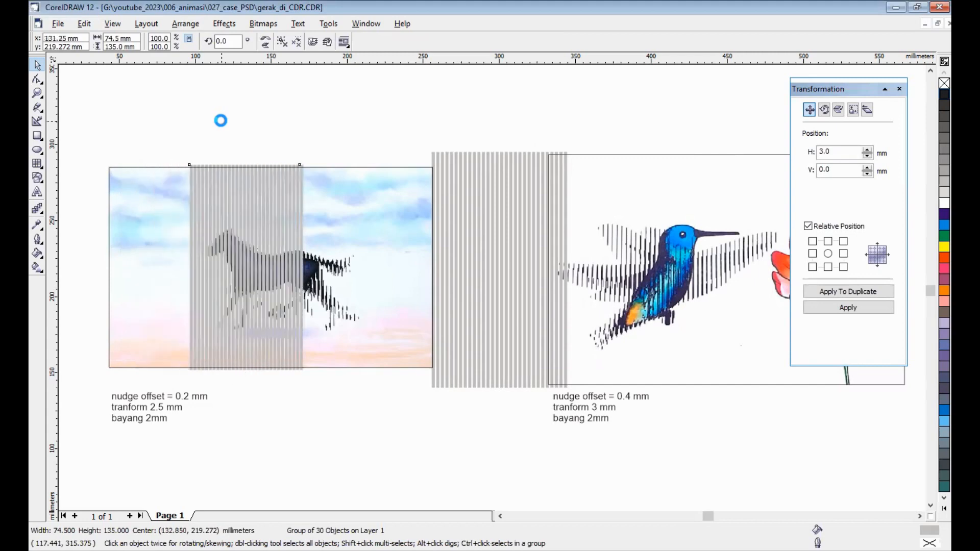
Nudge the group of 30 grey bars rightward in 0.4 mm increments across the horse until its centre reaches about x = 181 mm.
key(Right)
key(Right)
key(Right)
key(Right)
key(Right)
key(Right)
key(Right)
key(Right)
key(Right)
key(Right)
key(Right)
key(Right)
key(Right)
key(Right)
key(Right)
key(Right)
key(Right)
key(Right)
key(Right)
key(Right)
key(Right)
key(Right)
key(Right)
key(Right)
key(Right)
key(Right)
key(Right)
key(Right)
key(Right)
key(Right)
key(Right)
key(Right)
key(Right)
key(Right)
key(Right)
key(Right)
key(Right)
key(Right)
key(Right)
key(Right)
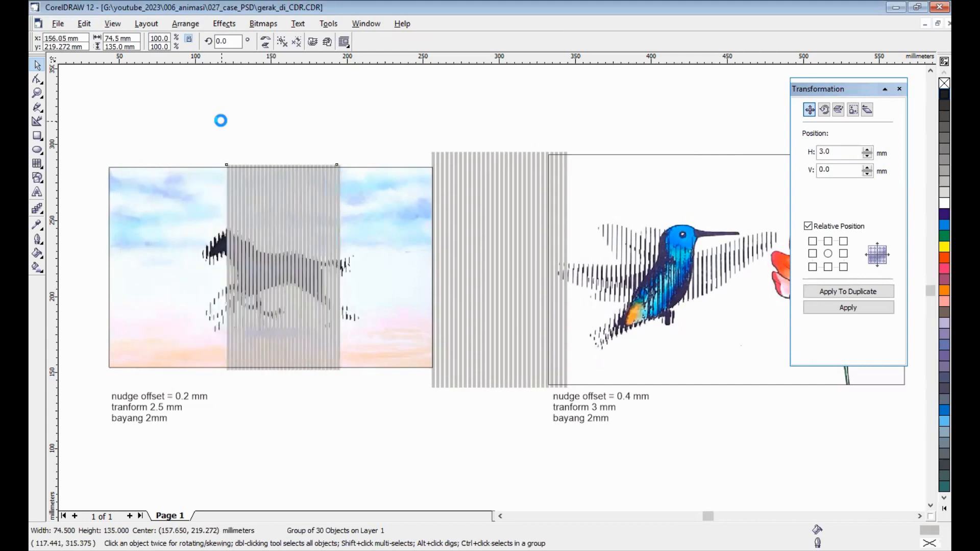
key(Right)
key(Right)
key(Right)
key(Right)
key(Right)
key(Right)
key(Right)
key(Right)
key(Right)
key(Right)
key(Right)
key(Right)
key(Right)
key(Right)
key(Right)
key(Right)
key(Right)
key(Right)
key(Right)
key(Right)
key(Right)
key(Right)
key(Right)
key(Right)
key(Right)
key(Right)
key(Right)
key(Right)
key(Right)
key(Right)
key(Right)
key(Right)
key(Right)
key(Right)
key(Right)
key(Right)
key(Right)
key(Right)
key(Right)
key(Right)
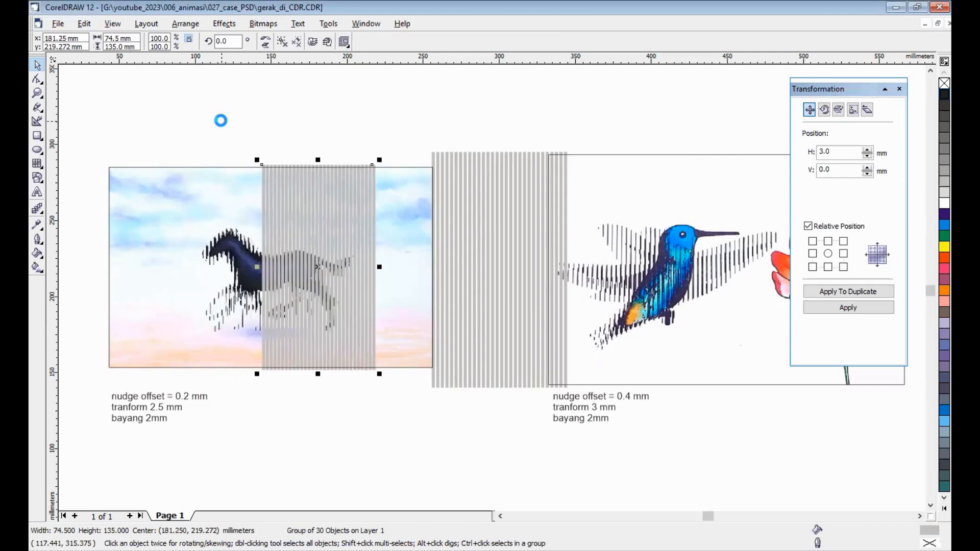
Nudge the shorter group of 30 grey bars leftward across the horse in 0.4 mm increments until its centre reaches about x = 99 mm.
key(Left)
key(Left)
key(Left)
key(Left)
key(Left)
key(Left)
key(Left)
key(Left)
key(Left)
key(Left)
key(Left)
key(Left)
key(Left)
key(Left)
key(Left)
key(Left)
key(Left)
key(Left)
key(Left)
key(Left)
key(Left)
key(Left)
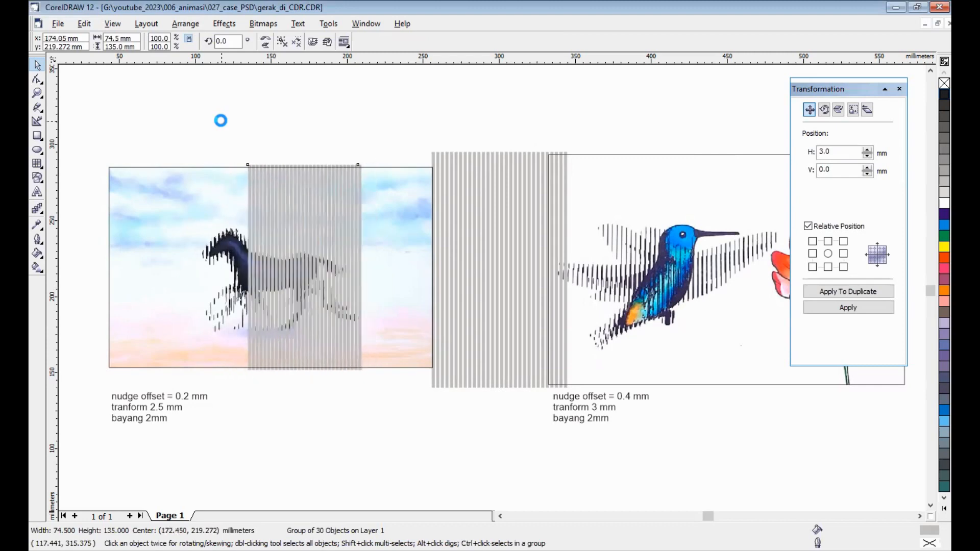
key(Left)
key(Left)
key(Left)
key(Left)
key(Left)
key(Left)
key(Left)
key(Left)
key(Left)
key(Left)
key(Left)
key(Left)
key(Left)
key(Left)
key(Left)
key(Left)
key(Left)
key(Left)
key(Left)
key(Left)
key(Left)
key(Left)
key(Left)
key(Left)
key(Left)
key(Left)
key(Left)
key(Left)
key(Left)
key(Left)
key(Left)
key(Left)
key(Left)
key(Left)
key(Left)
key(Left)
key(Left)
key(Left)
key(Left)
key(Left)
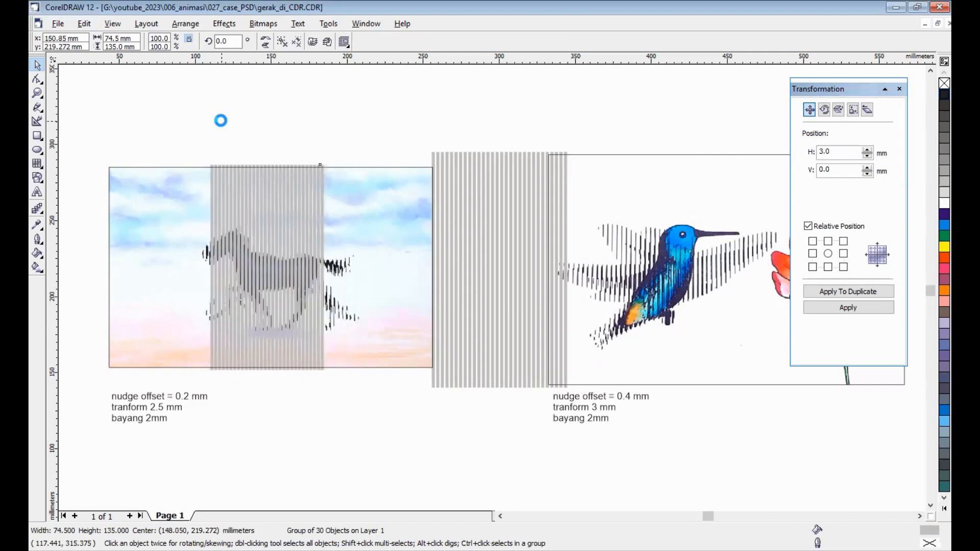
key(Left)
key(Left)
key(Left)
key(Left)
key(Left)
key(Left)
key(Left)
key(Left)
key(Left)
key(Left)
key(Left)
key(Left)
key(Left)
key(Left)
key(Left)
key(Left)
key(Left)
key(Left)
key(Left)
key(Left)
key(Left)
key(Left)
key(Left)
key(Left)
key(Left)
key(Left)
key(Left)
key(Left)
key(Left)
key(Left)
key(Left)
key(Left)
key(Left)
key(Left)
key(Left)
key(Left)
key(Left)
key(Left)
key(Left)
key(Left)
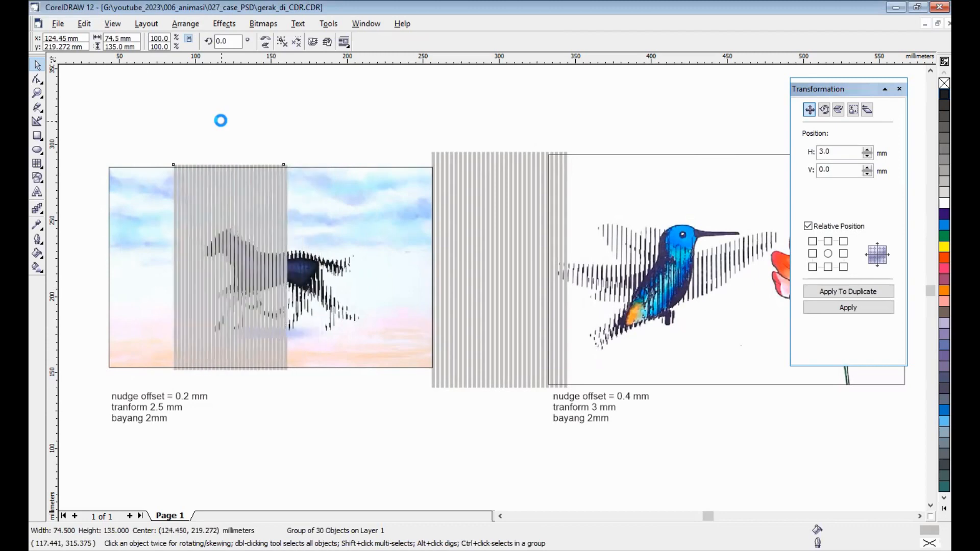
key(Left)
key(Left)
key(Left)
key(Left)
key(Left)
key(Left)
key(Left)
key(Left)
key(Left)
key(Left)
key(Left)
key(Left)
key(Left)
key(Left)
key(Left)
key(Left)
key(Left)
key(Left)
key(Left)
key(Left)
key(Left)
key(Left)
key(Left)
key(Left)
key(Left)
key(Left)
key(Left)
key(Left)
key(Left)
key(Left)
key(Left)
key(Left)
key(Left)
key(Left)
key(Left)
key(Left)
key(Left)
key(Left)
key(Left)
key(Left)
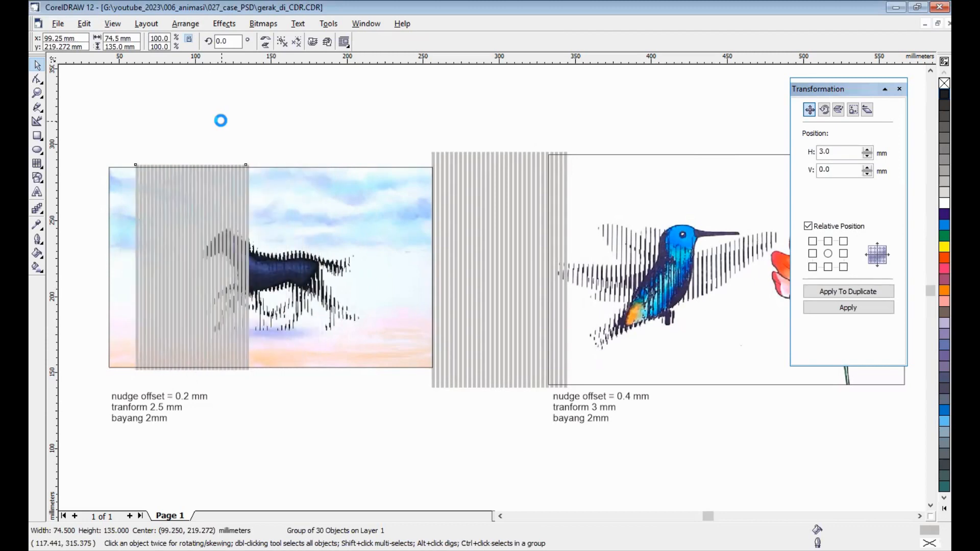
Nudge the shorter group of 30 grey bars leftward off the horse in 0.4 mm increments until its centre reaches about x = 64 mm.
key(Left)
key(Left)
key(Left)
key(Left)
key(Left)
key(Left)
key(Left)
key(Left)
key(Left)
key(Left)
key(Left)
key(Left)
key(Left)
key(Left)
key(Left)
key(Left)
key(Left)
key(Left)
key(Left)
key(Left)
key(Left)
key(Left)
key(Left)
key(Left)
key(Left)
key(Left)
key(Left)
key(Left)
key(Left)
key(Left)
key(Left)
key(Left)
key(Left)
key(Left)
key(Left)
key(Left)
key(Left)
key(Left)
key(Left)
key(Left)
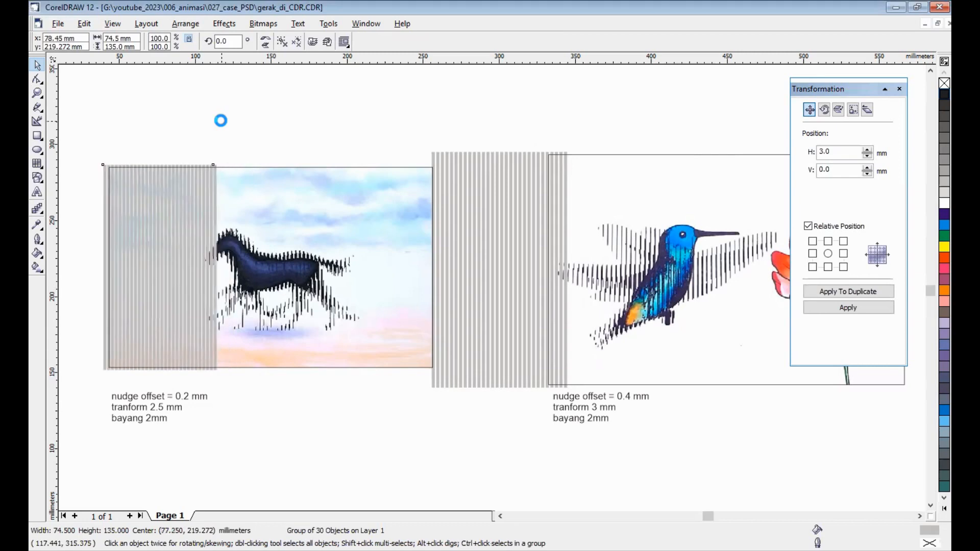
key(Left)
key(Left)
key(Left)
key(Left)
key(Left)
key(Left)
key(Left)
key(Left)
key(Left)
key(Left)
key(Left)
key(Left)
key(Left)
key(Left)
key(Left)
key(Left)
key(Left)
key(Left)
key(Left)
key(Left)
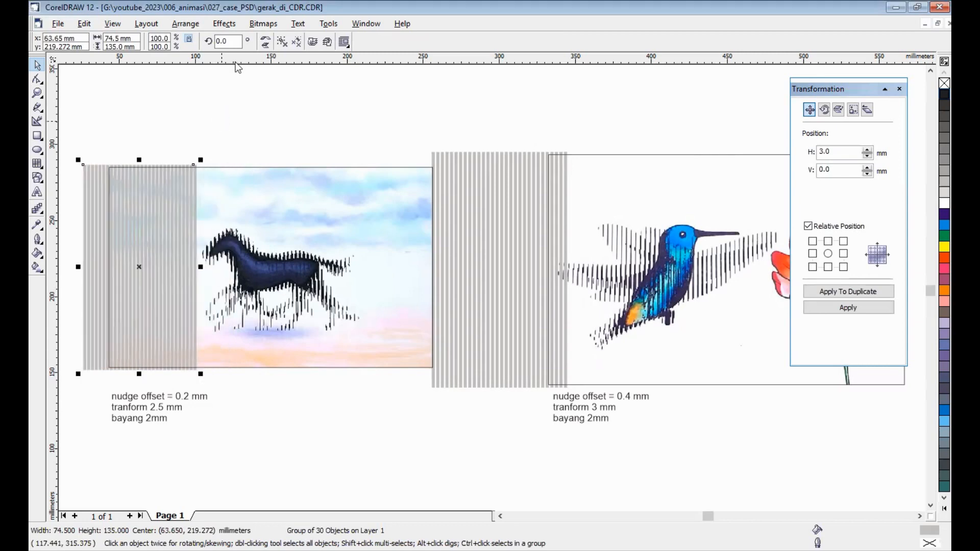
Deselect the grey bars and set the document's nudge offset to 0.2 mm.
click(331, 116)
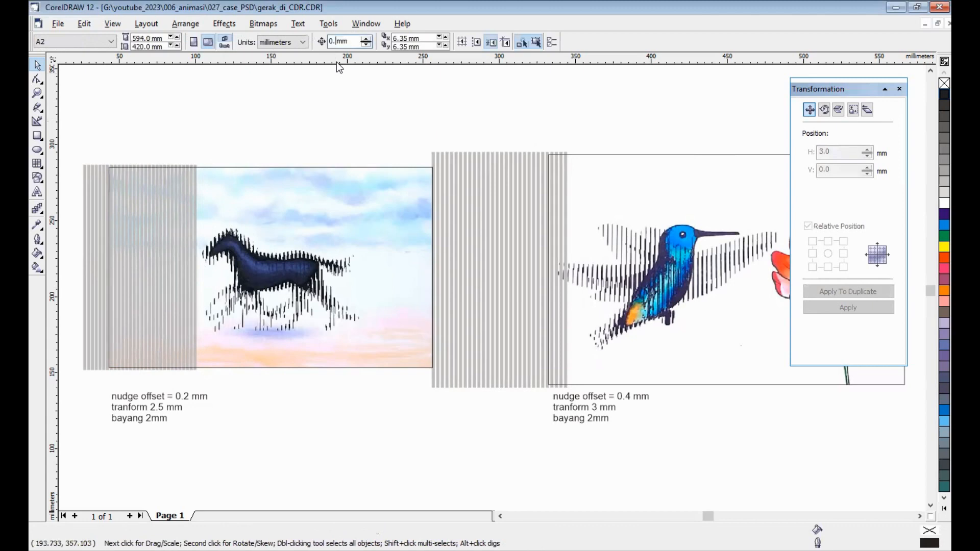
click(340, 41)
key(BackSpace)
text(2)
key(Return)
Nudge the shorter group of 30 grey bars rightward over the horse in 0.2 mm increments until its centre reaches about x = 128 mm.
click(191, 175)
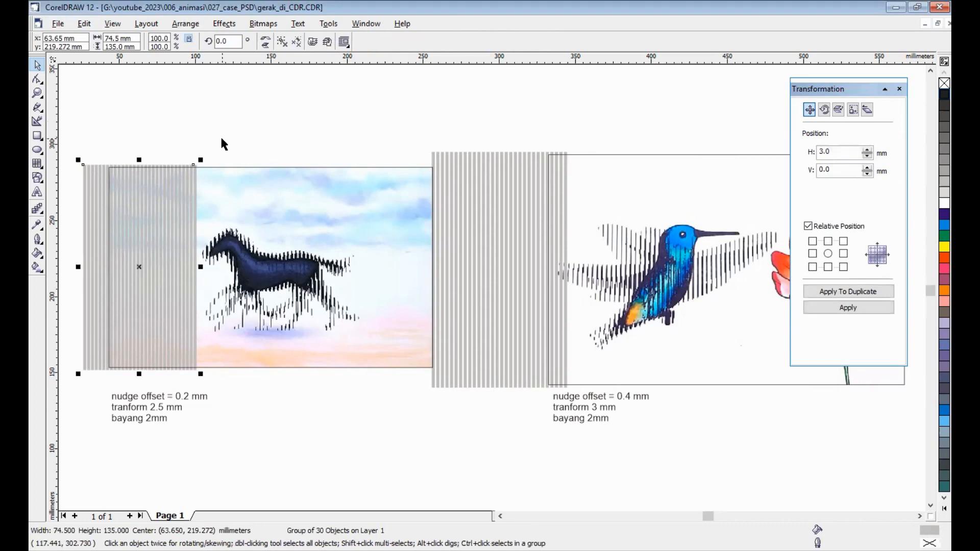
key(Right)
key(Right)
key(Right)
key(Right)
key(Right)
key(Right)
key(Right)
key(Right)
key(Right)
key(Right)
key(Right)
key(Right)
key(Right)
key(Right)
key(Right)
key(Right)
key(Right)
key(Right)
key(Right)
key(Right)
key(Right)
key(Right)
key(Right)
key(Right)
key(Right)
key(Right)
key(Right)
key(Right)
key(Right)
key(Right)
key(Right)
key(Right)
key(Right)
key(Right)
key(Right)
key(Right)
key(Right)
key(Right)
key(Right)
key(Right)
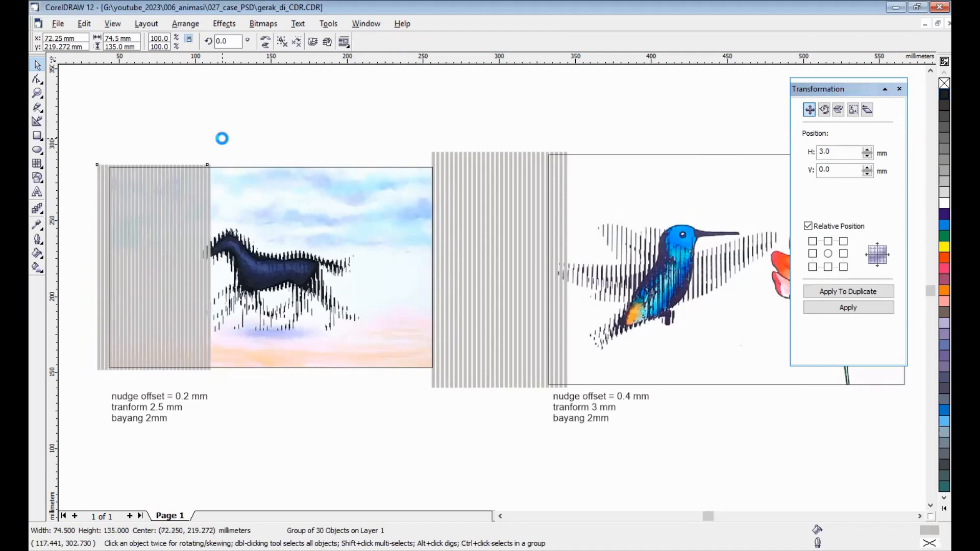
key(Right)
key(Right)
key(Right)
key(Right)
key(Right)
key(Right)
key(Right)
key(Right)
key(Right)
key(Right)
key(Right)
key(Right)
key(Right)
key(Right)
key(Right)
key(Right)
key(Right)
key(Right)
key(Right)
key(Right)
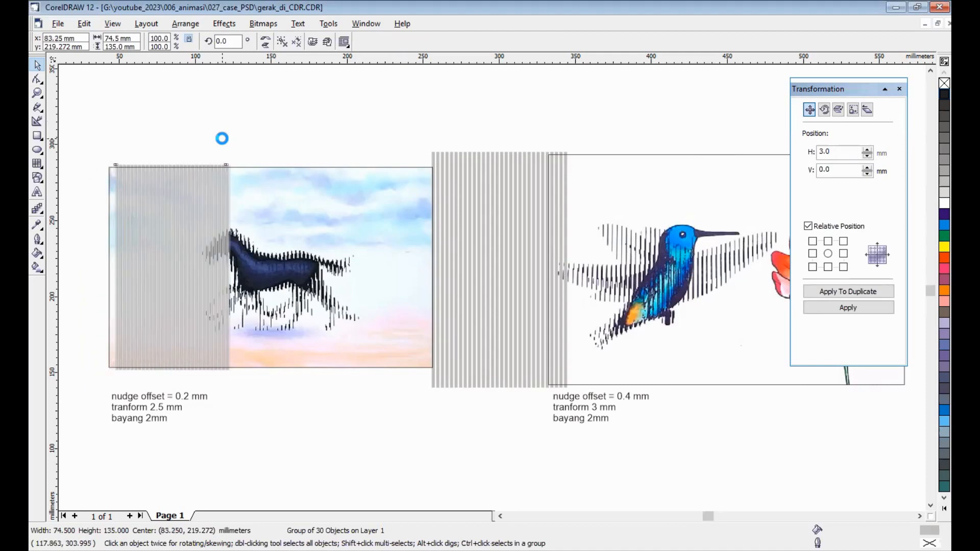
key(Right)
key(Right)
key(Right)
key(Right)
key(Right)
key(Right)
key(Right)
key(Right)
key(Right)
key(Right)
key(Right)
key(Right)
key(Right)
key(Right)
key(Right)
key(Right)
key(Right)
key(Right)
key(Right)
key(Right)
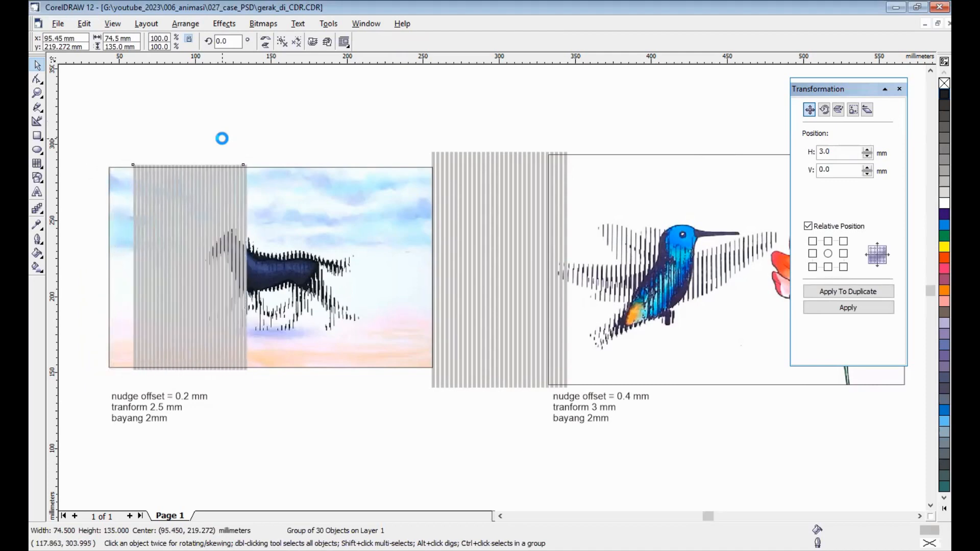
key(Right)
key(Right)
key(Right)
key(Right)
key(Right)
key(Right)
key(Right)
key(Right)
key(Right)
key(Right)
key(Right)
key(Right)
key(Right)
key(Right)
key(Right)
key(Right)
key(Right)
key(Right)
key(Right)
key(Right)
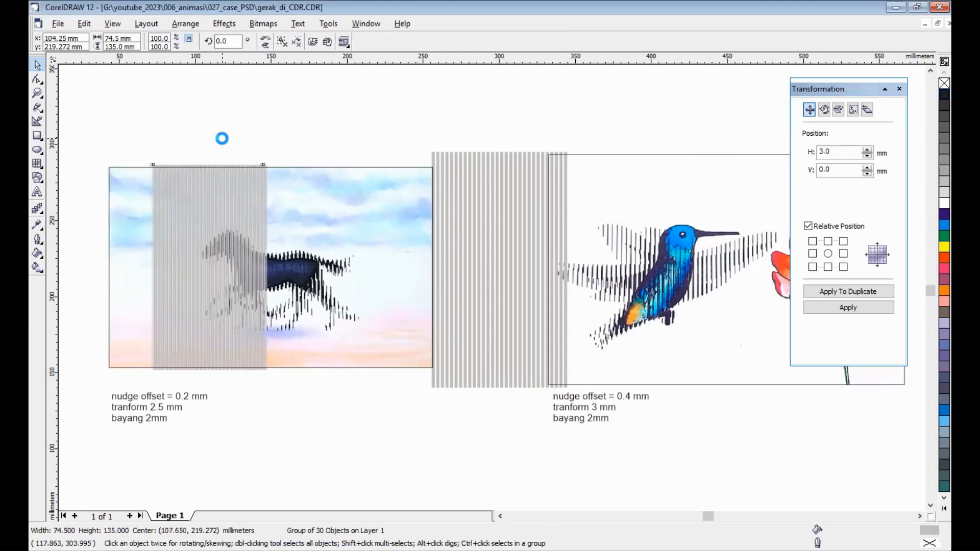
key(Right)
key(Right)
key(Right)
key(Right)
key(Right)
key(Right)
key(Right)
key(Right)
key(Right)
key(Right)
key(Right)
key(Right)
key(Right)
key(Right)
key(Right)
key(Right)
key(Right)
key(Right)
key(Right)
key(Right)
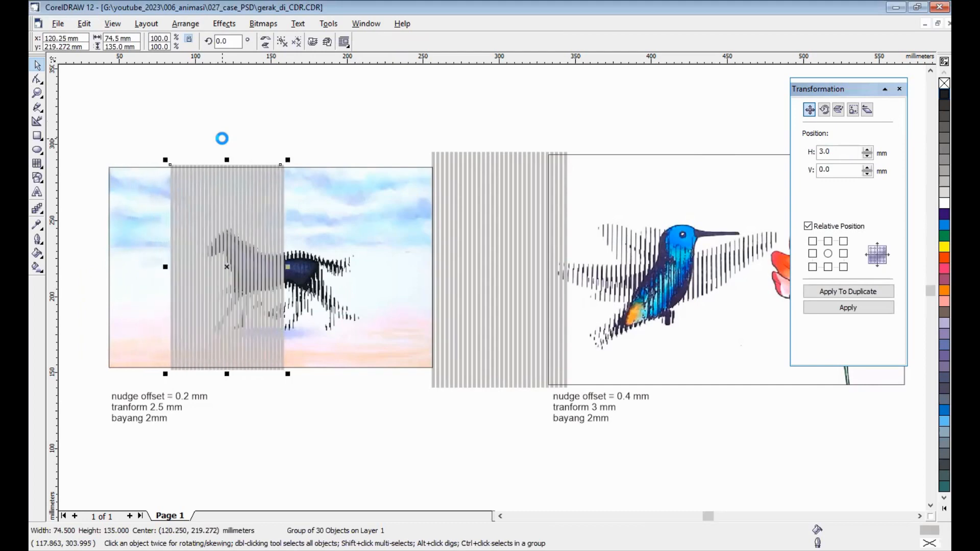
key(Right)
key(Right)
key(Right)
key(Right)
key(Right)
key(Right)
key(Right)
key(Right)
key(Right)
key(Right)
key(Right)
key(Right)
key(Right)
key(Right)
key(Right)
key(Right)
key(Right)
key(Right)
key(Right)
key(Right)
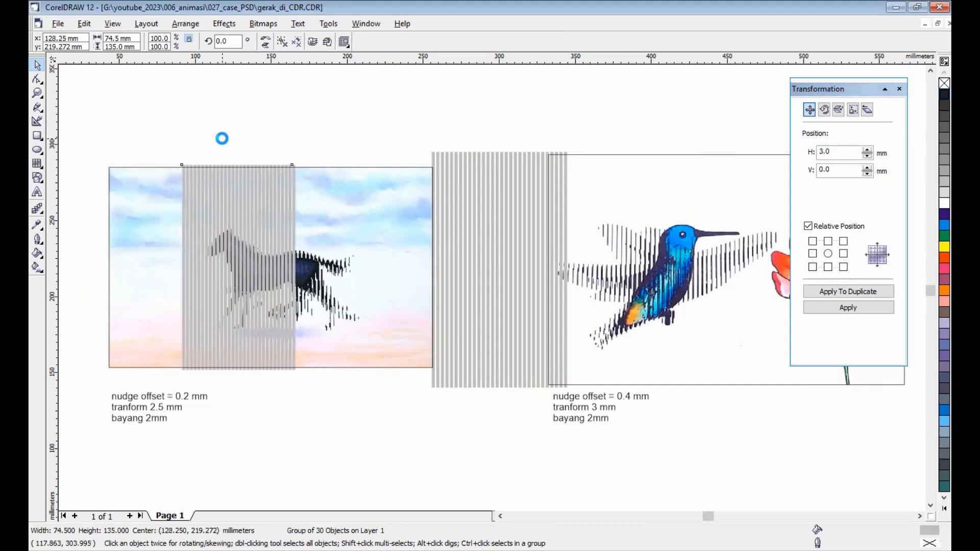
Nudge the shorter group of 30 grey bars rightward across the horse in 0.2 mm increments until its centre reaches about x = 176 mm.
key(Right)
key(Right)
key(Right)
key(Right)
key(Right)
key(Right)
key(Right)
key(Right)
key(Right)
key(Right)
key(Right)
key(Right)
key(Right)
key(Right)
key(Right)
key(Right)
key(Right)
key(Right)
key(Right)
key(Right)
key(Right)
key(Right)
key(Right)
key(Right)
key(Right)
key(Right)
key(Right)
key(Right)
key(Right)
key(Right)
key(Right)
key(Right)
key(Right)
key(Right)
key(Right)
key(Right)
key(Right)
key(Right)
key(Right)
key(Right)
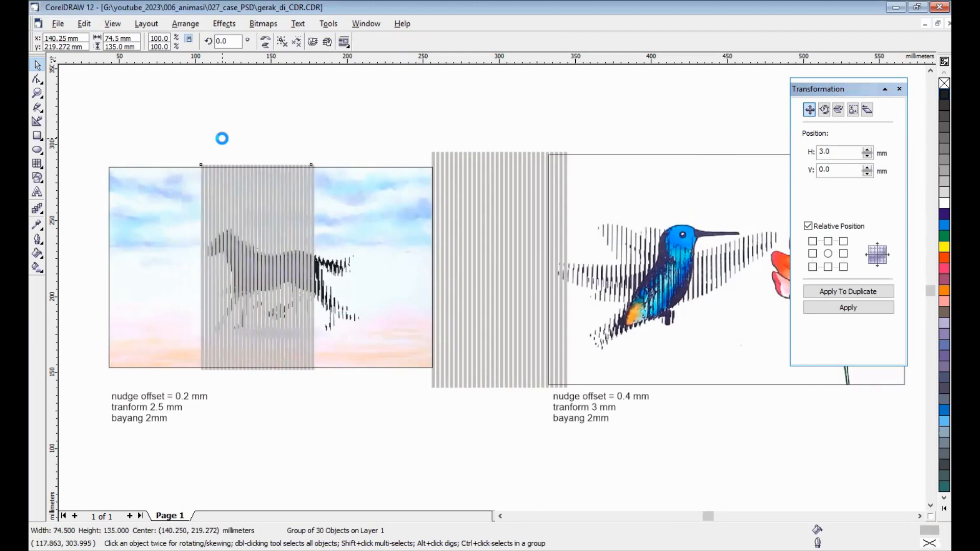
key(Right)
key(Right)
key(Right)
key(Right)
key(Right)
key(Right)
key(Right)
key(Right)
key(Right)
key(Right)
key(Right)
key(Right)
key(Right)
key(Right)
key(Right)
key(Right)
key(Right)
key(Right)
key(Right)
key(Right)
key(Right)
key(Right)
key(Right)
key(Right)
key(Right)
key(Right)
key(Right)
key(Right)
key(Right)
key(Right)
key(Right)
key(Right)
key(Right)
key(Right)
key(Right)
key(Right)
key(Right)
key(Right)
key(Right)
key(Right)
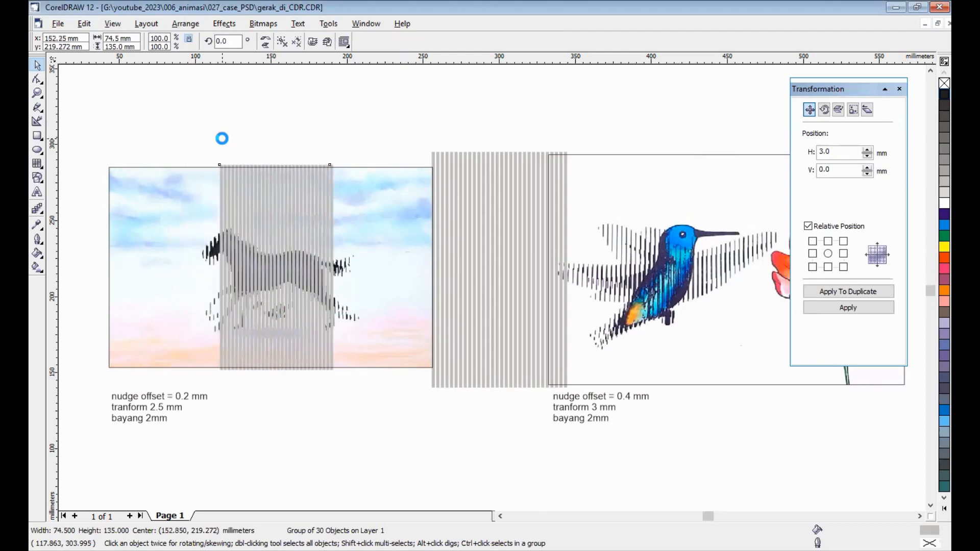
key(Right)
key(Right)
key(Right)
key(Right)
key(Right)
key(Right)
key(Right)
key(Right)
key(Right)
key(Right)
key(Right)
key(Right)
key(Right)
key(Right)
key(Right)
key(Right)
key(Right)
key(Right)
key(Right)
key(Right)
key(Right)
key(Right)
key(Right)
key(Right)
key(Right)
key(Right)
key(Right)
key(Right)
key(Right)
key(Right)
key(Right)
key(Right)
key(Right)
key(Right)
key(Right)
key(Right)
key(Right)
key(Right)
key(Right)
key(Right)
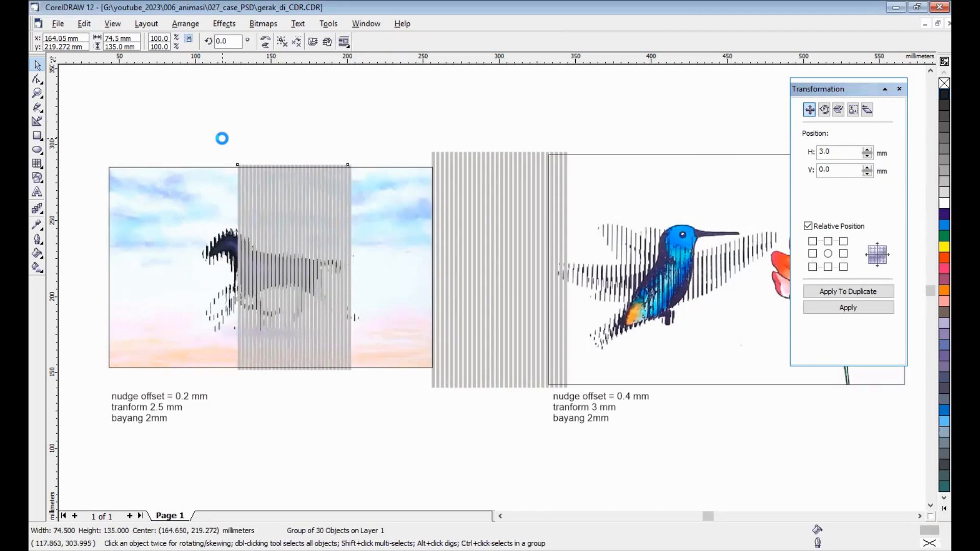
key(Right)
key(Right)
key(Right)
key(Right)
key(Right)
key(Right)
key(Right)
key(Right)
key(Right)
key(Right)
key(Right)
key(Right)
key(Right)
key(Right)
key(Right)
key(Right)
key(Right)
key(Right)
key(Right)
key(Right)
key(Right)
key(Right)
key(Right)
key(Right)
key(Right)
key(Right)
key(Right)
key(Right)
key(Right)
key(Right)
key(Right)
key(Right)
key(Right)
key(Right)
key(Right)
key(Right)
key(Right)
key(Right)
key(Right)
key(Right)
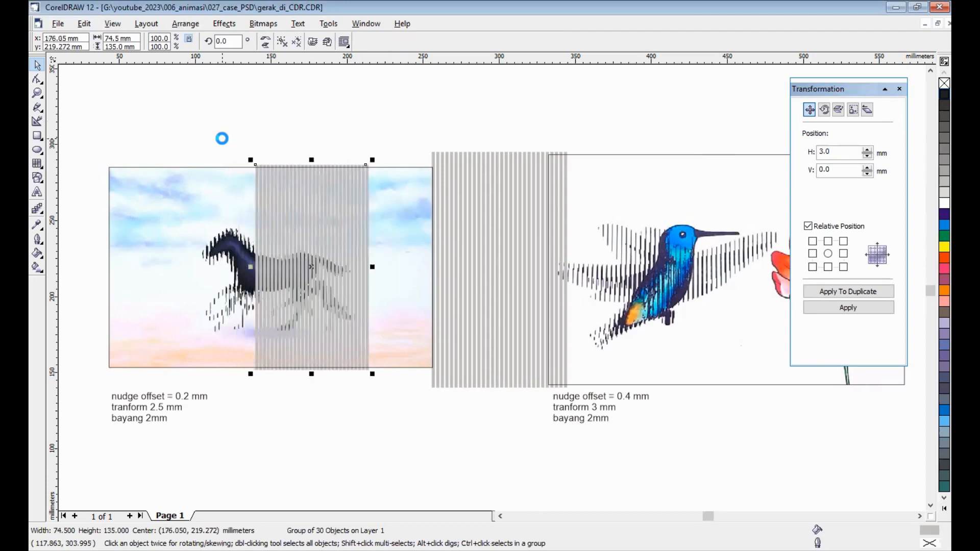
Nudge the shorter group of 30 grey bars rightward over the horse in 0.2 mm increments to about x = 177.65 mm, and deselect it.
key(Right)
key(Right)
key(Right)
key(Right)
key(Right)
key(Right)
key(Right)
key(Right)
click(350, 123)
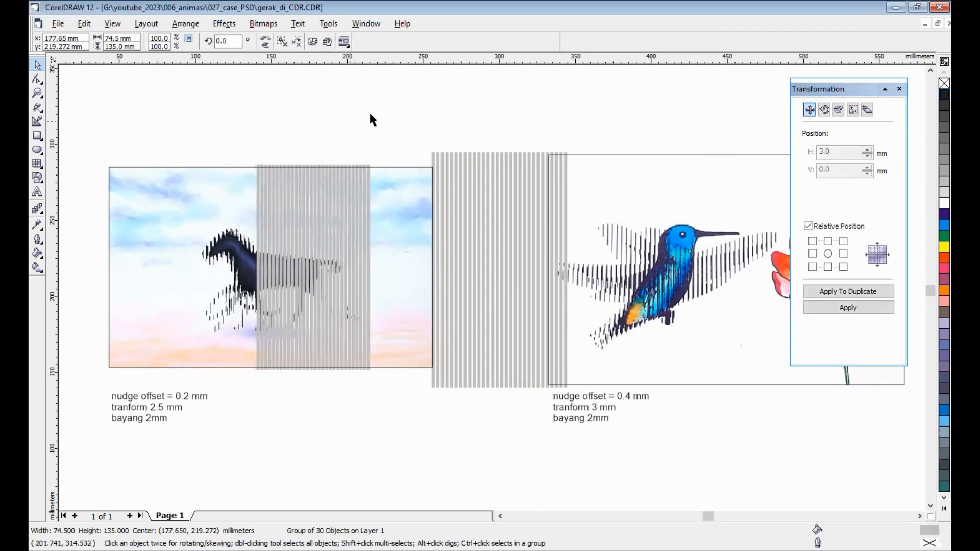
click(372, 120)
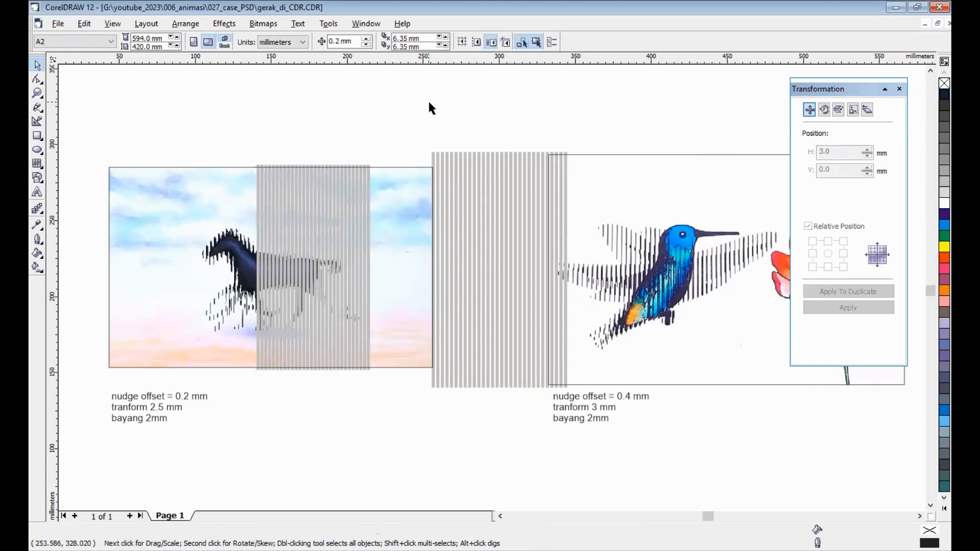